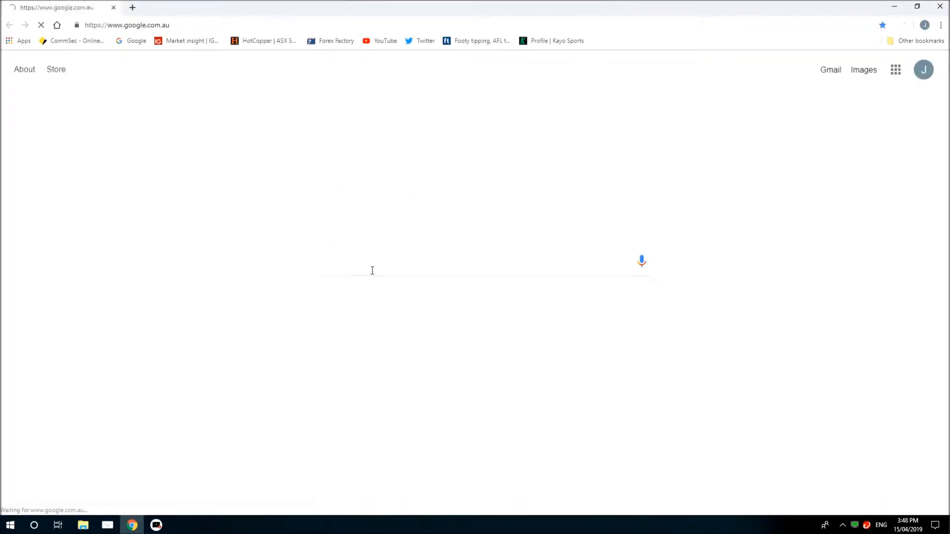
Step: Search Google for yahoo finance australia and open the Yahoo Finance Australia site
left_click(368, 264)
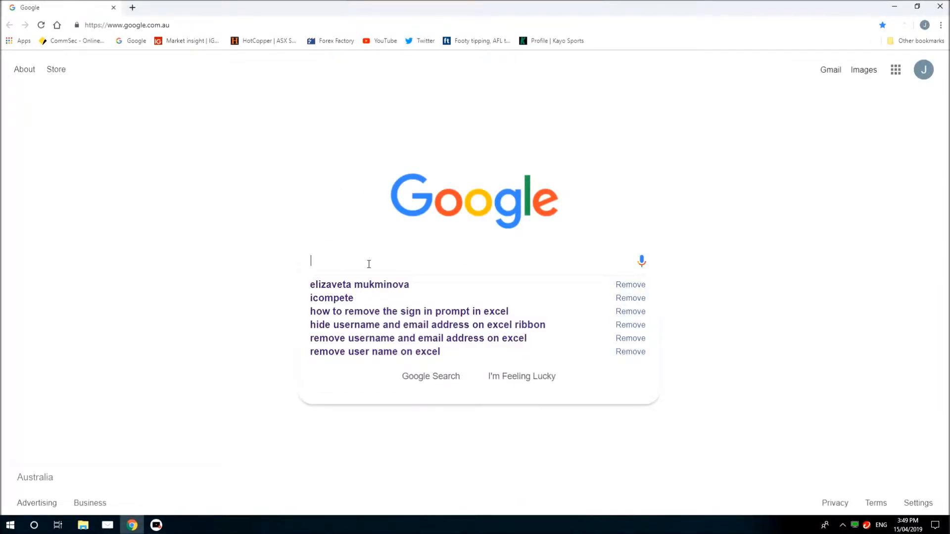
type("yahoo")
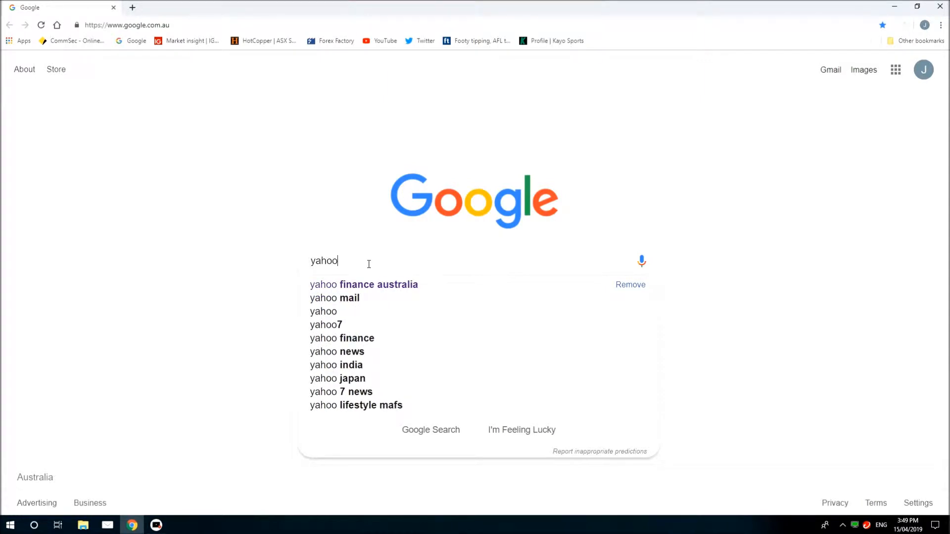
left_click(379, 285)
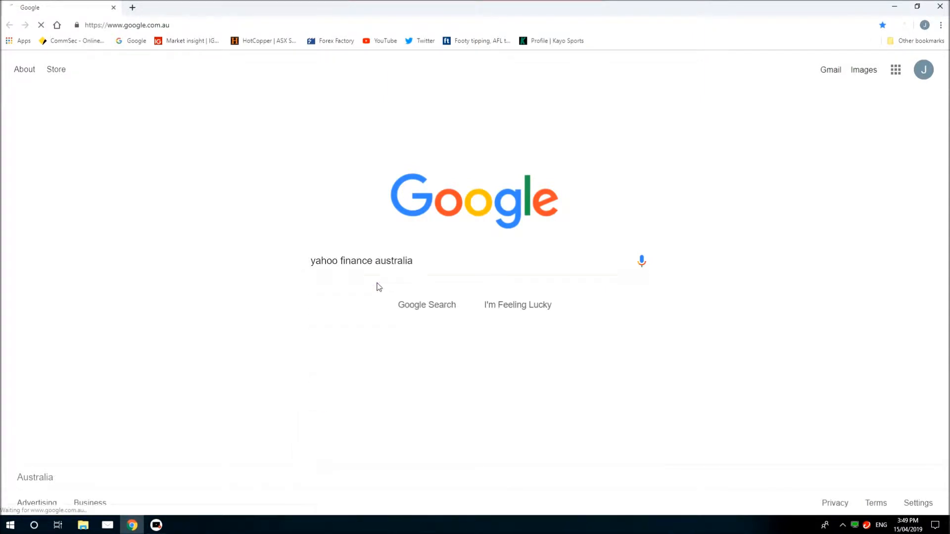
left_click(208, 169)
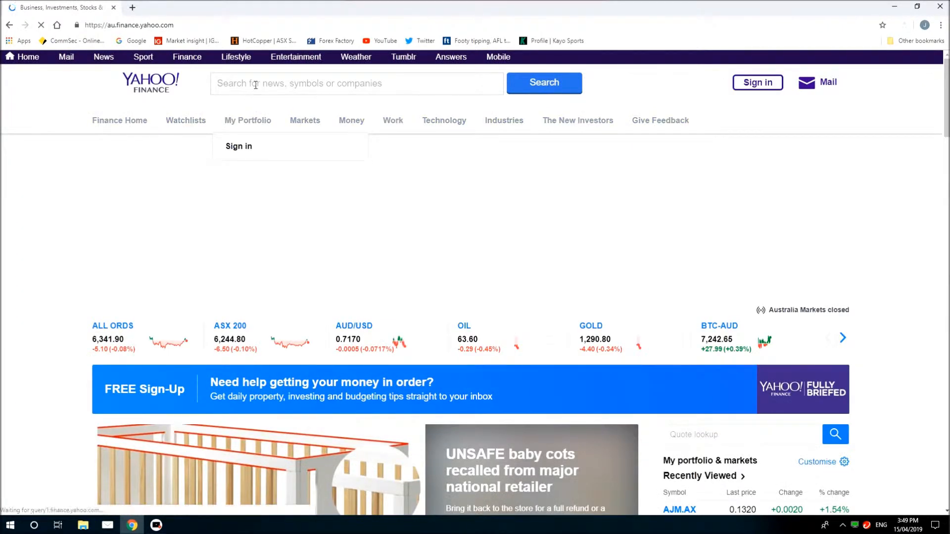
Step: Look up ajm on Yahoo Finance and open the historical data of Altura Mining Limited (AJM.AX)
type("ajm")
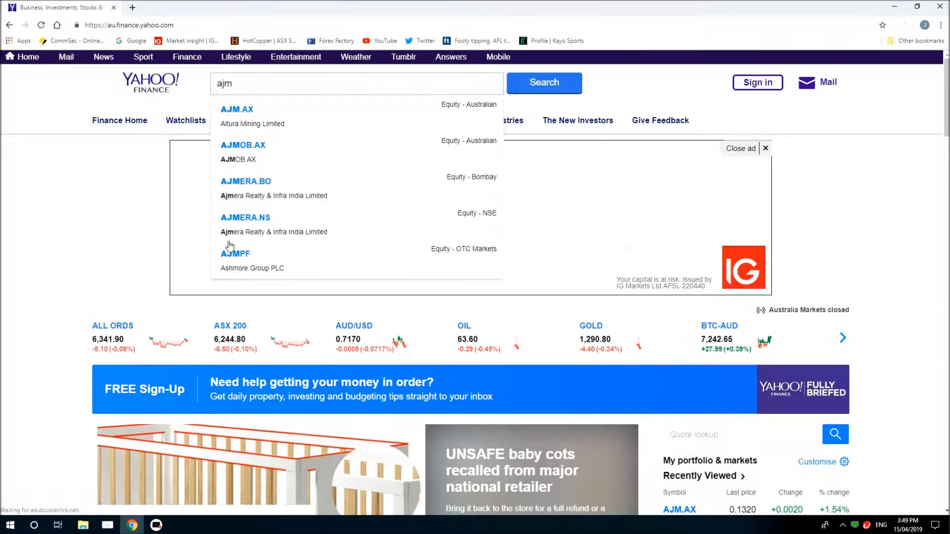
left_click(239, 121)
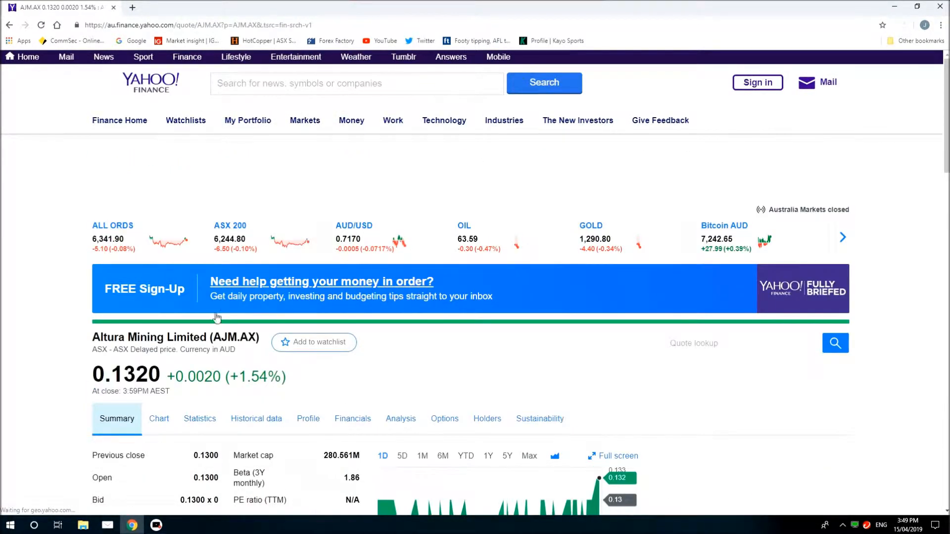
scroll(74, 329, "down", 3)
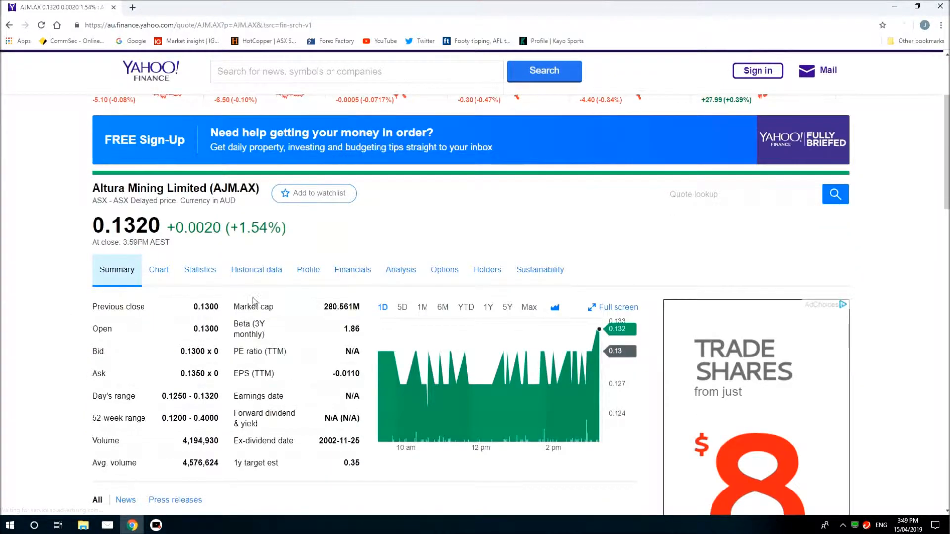
left_click(255, 273)
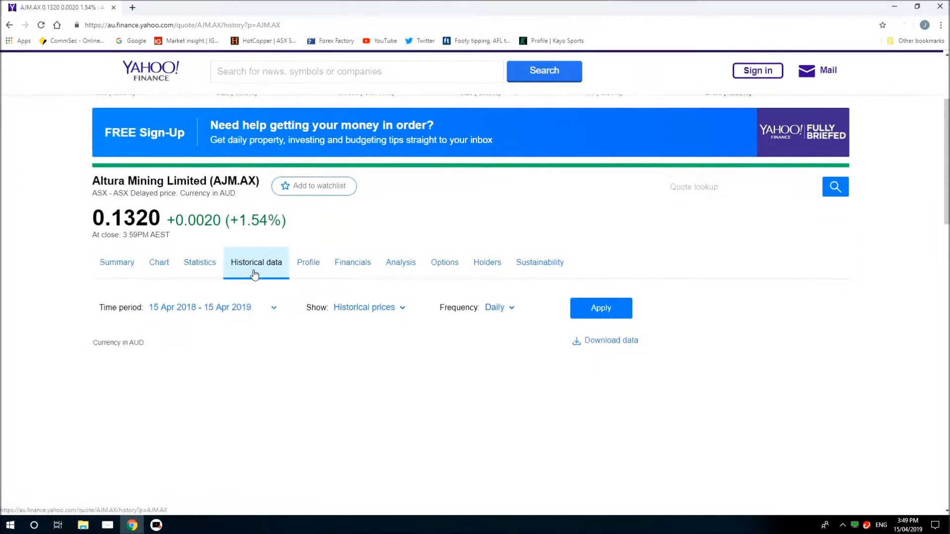
scroll(82, 297, "down", 3)
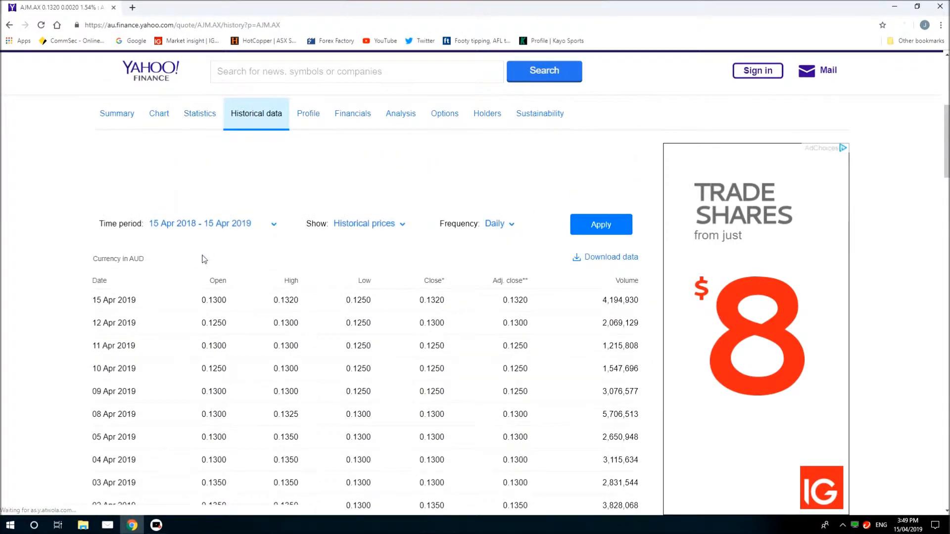
Step: Copy the daily historical price rows from 15 Apr 2019 down to 17 Sep 2018
left_click_drag(94, 300, 641, 498)
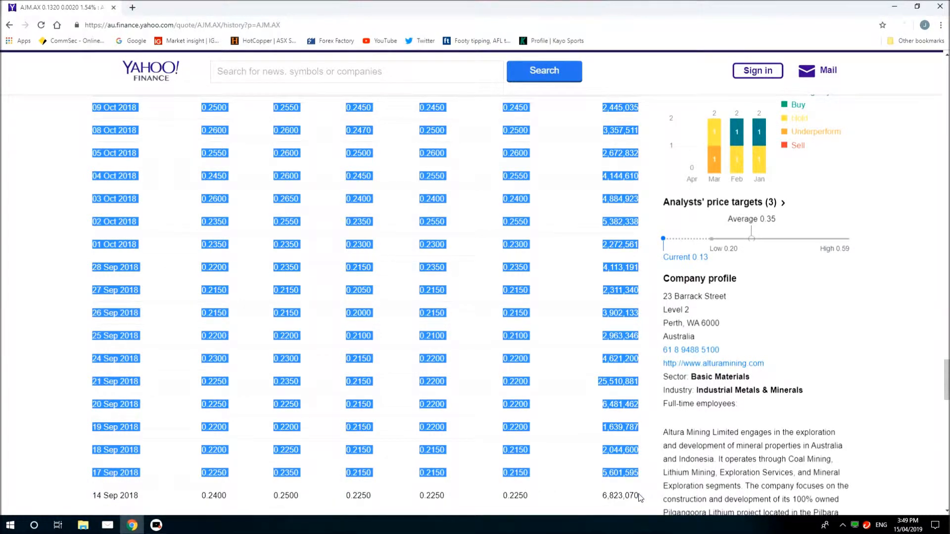
right_click(615, 476)
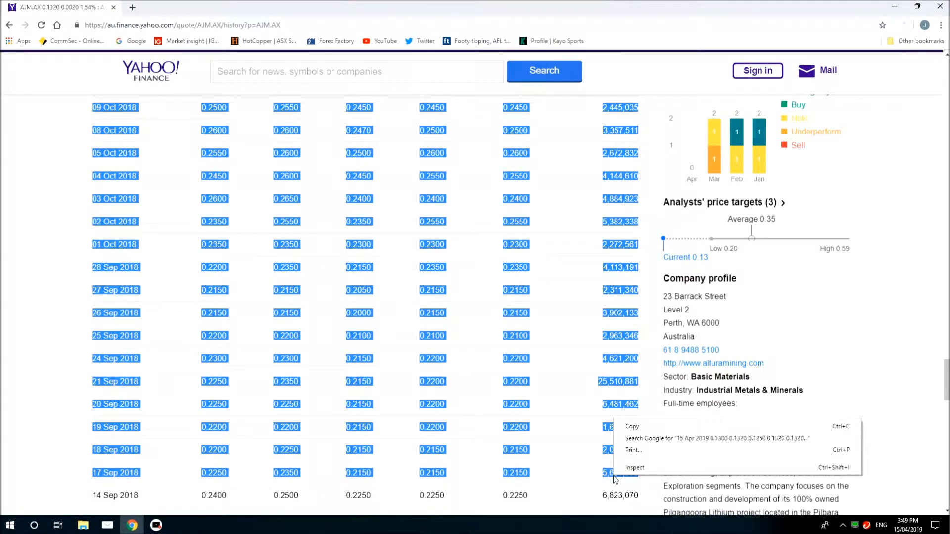
left_click(636, 428)
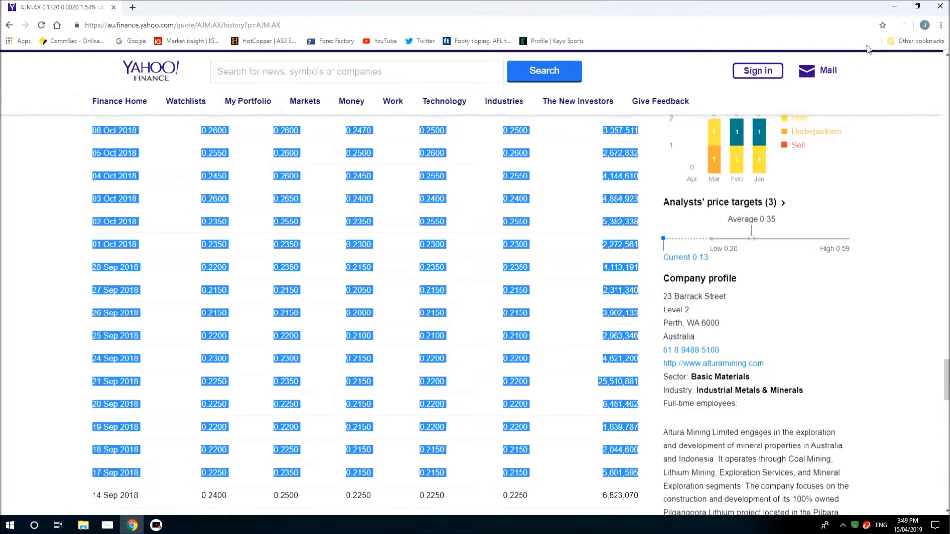
Step: Switch to Excel, create a blank workbook and paste the copied price data at cell A1, keeping source formatting
left_click(897, 9)
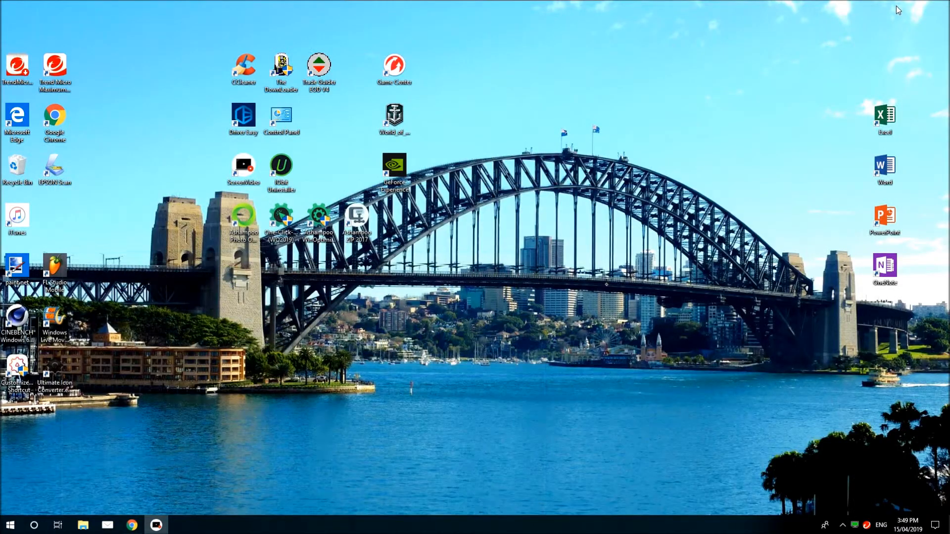
double_click(880, 114)
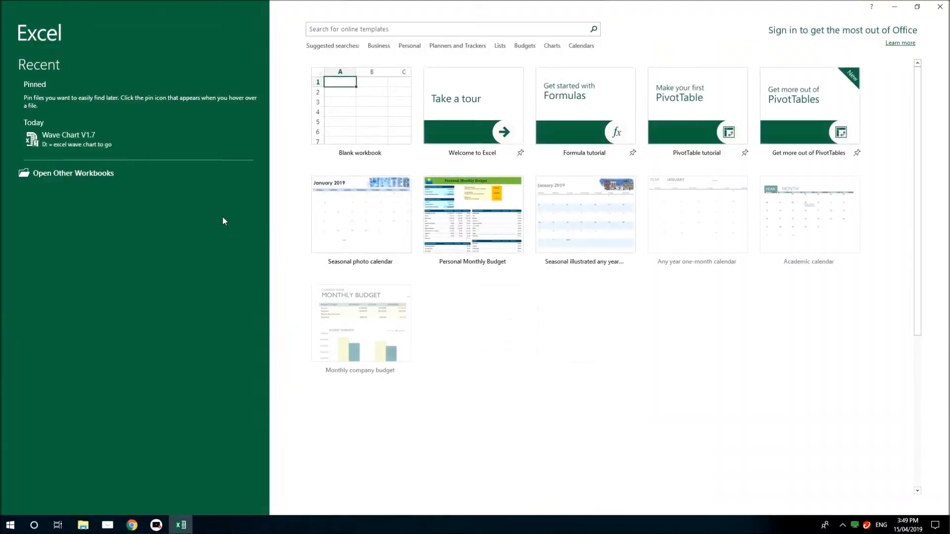
left_click(364, 124)
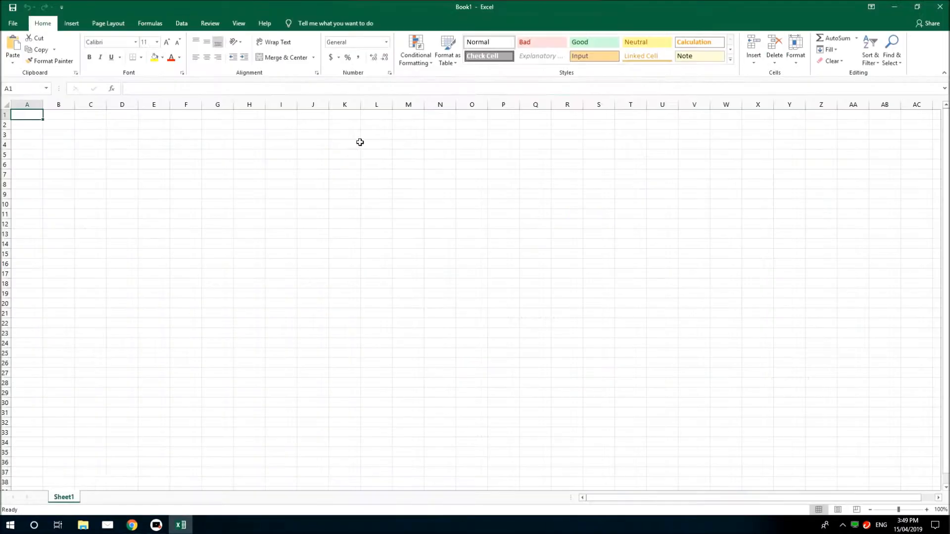
right_click(30, 116)
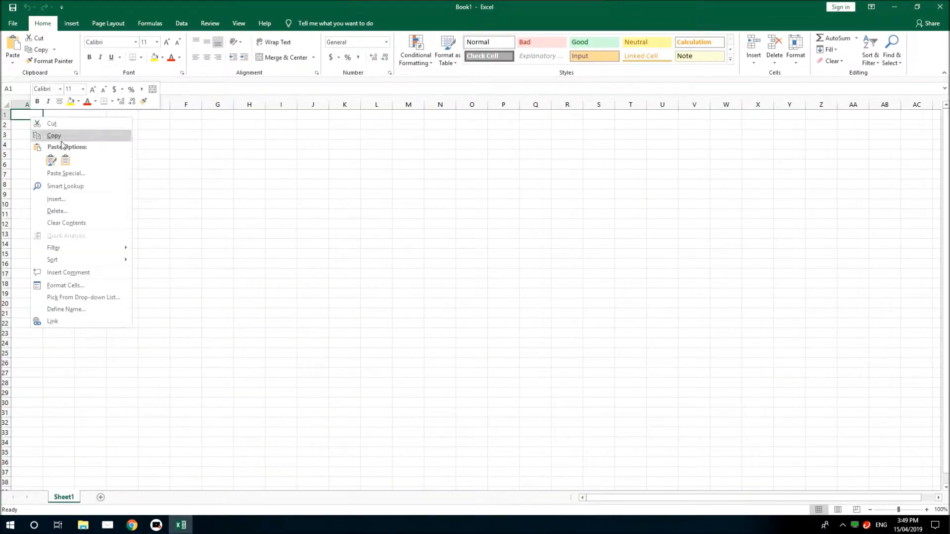
left_click(51, 160)
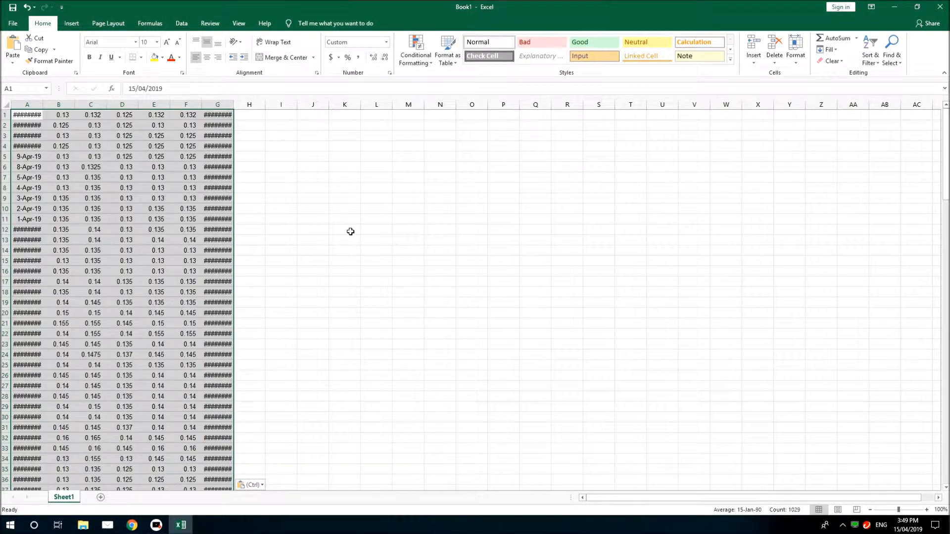
Step: Widen columns A and G so the dates and volumes fit
left_click(346, 216)
left_click_drag(41, 106, 50, 105)
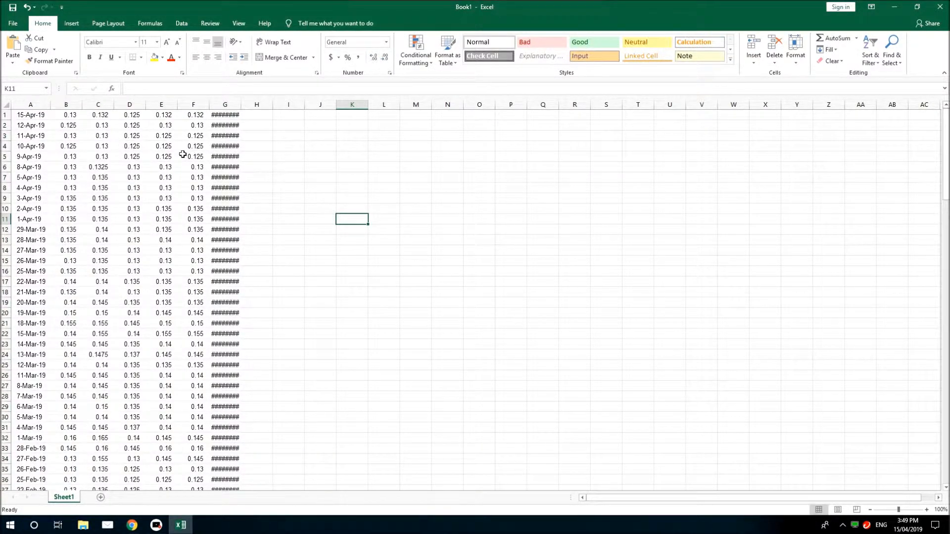
left_click_drag(240, 105, 252, 105)
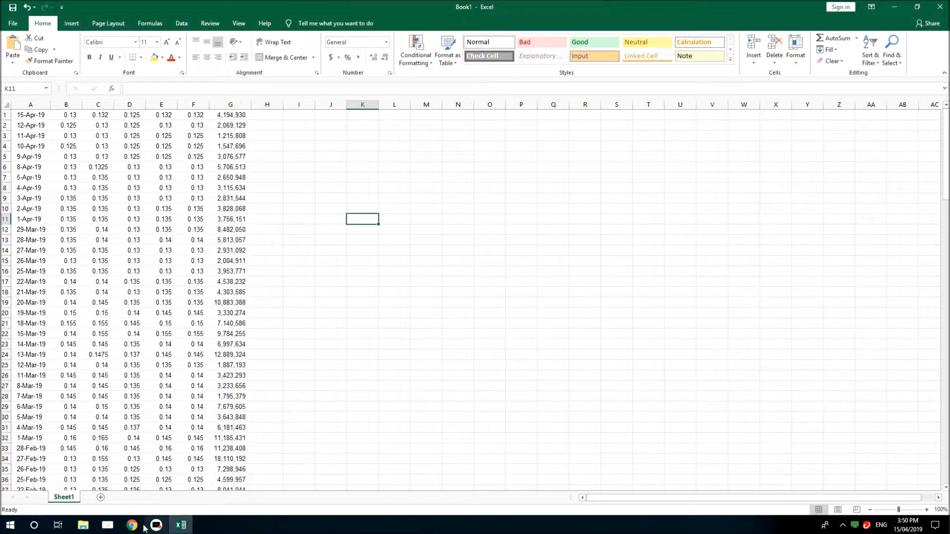
Step: Delete row 1, which holds the 15-Apr-19 prices
mouse_move(132, 528)
left_click(3, 115)
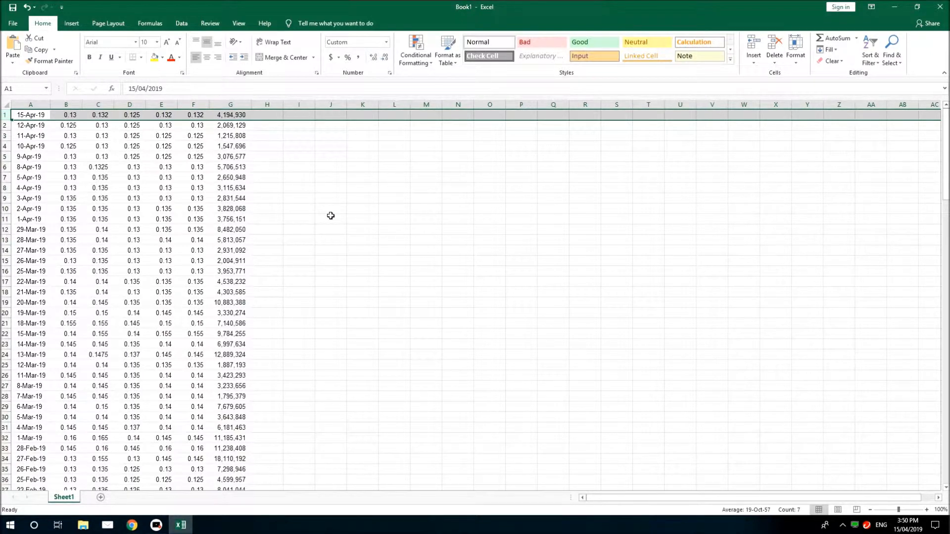
right_click(7, 118)
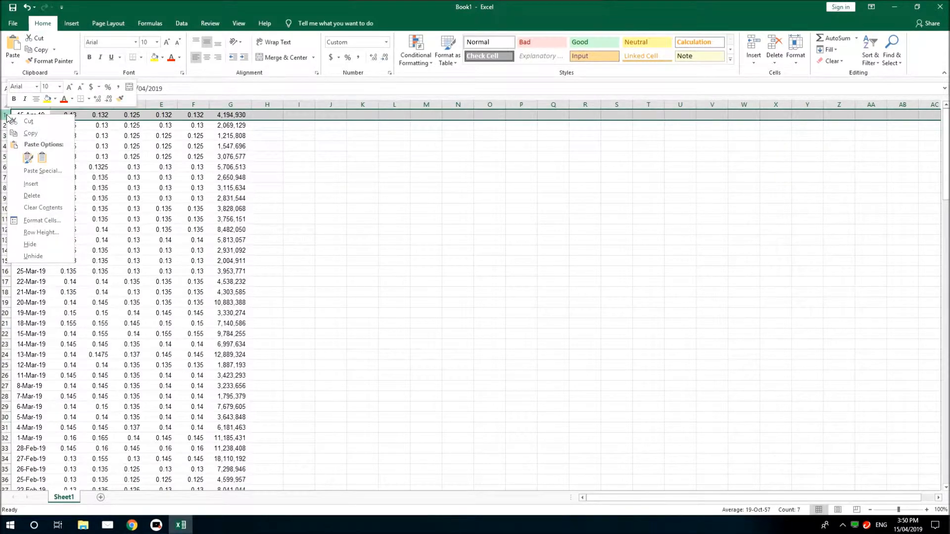
left_click(31, 195)
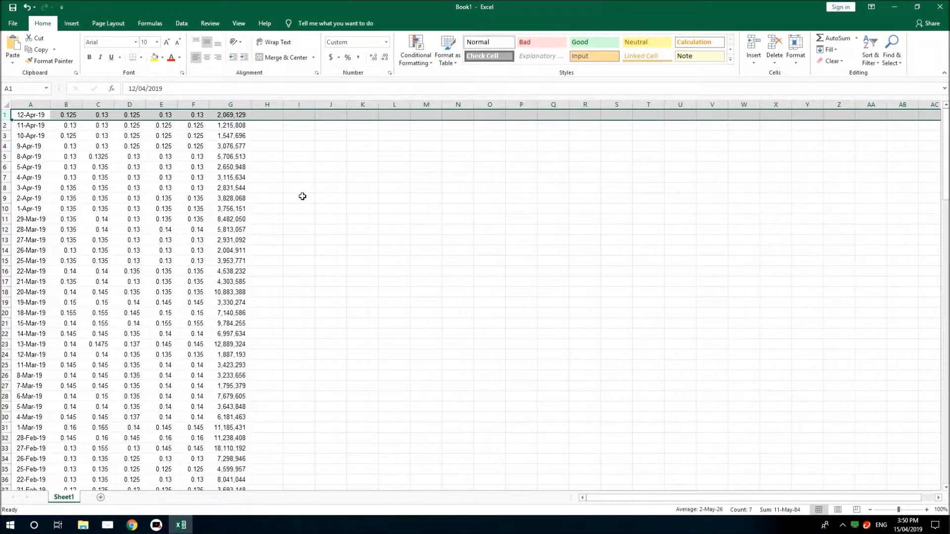
Step: Delete rows 102 to 146, covering the dates from 16-Nov-18 back to 17-Sep-18
scroll(303, 196, "down", 20)
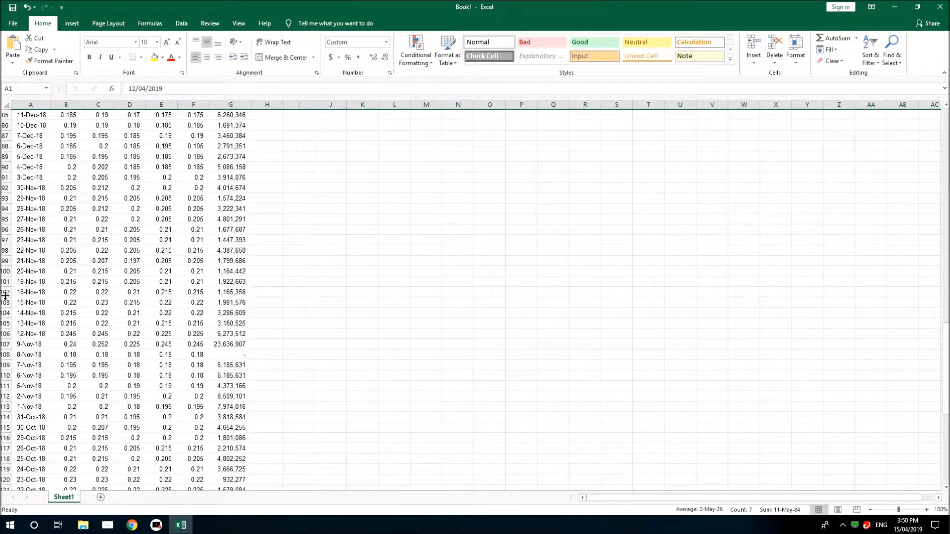
left_click_drag(3, 292, 16, 292)
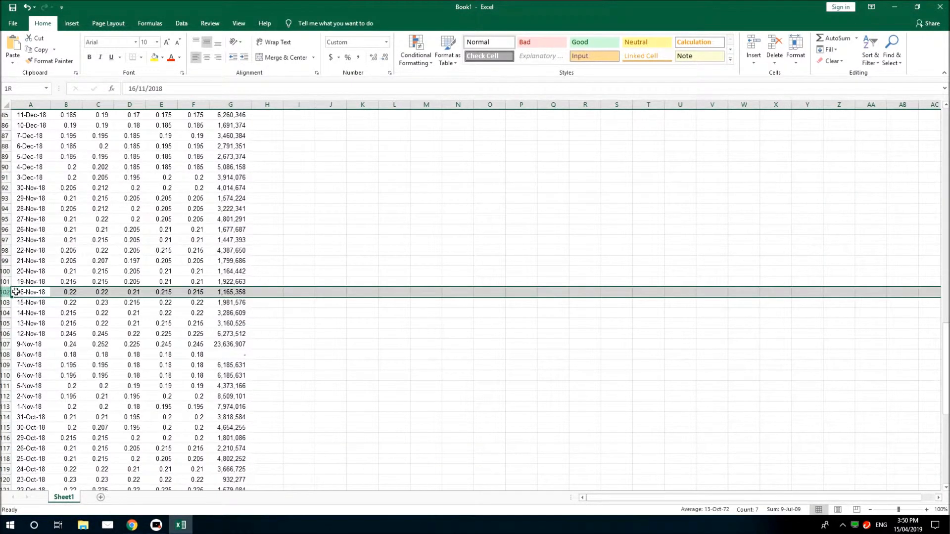
left_click_drag(99, 292, 5, 471)
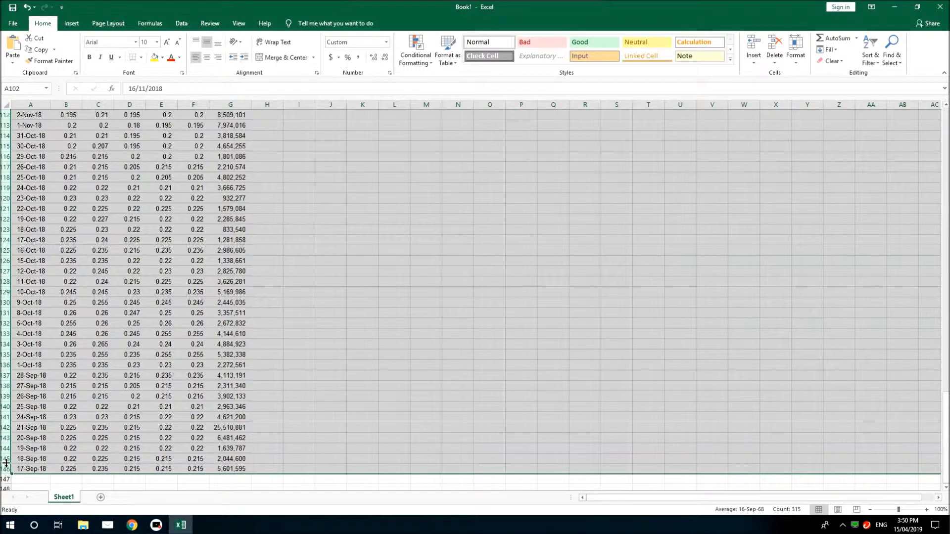
right_click(6, 462)
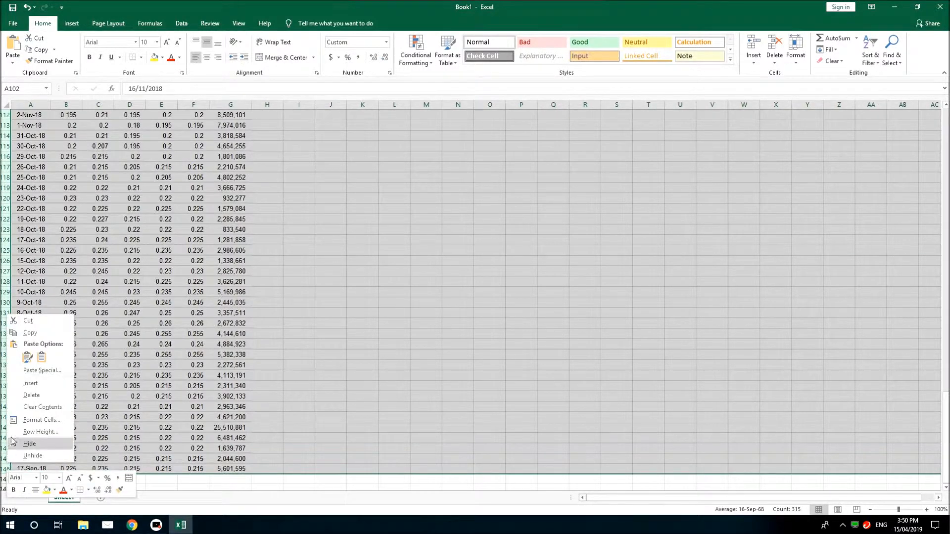
left_click(33, 399)
left_click(394, 281)
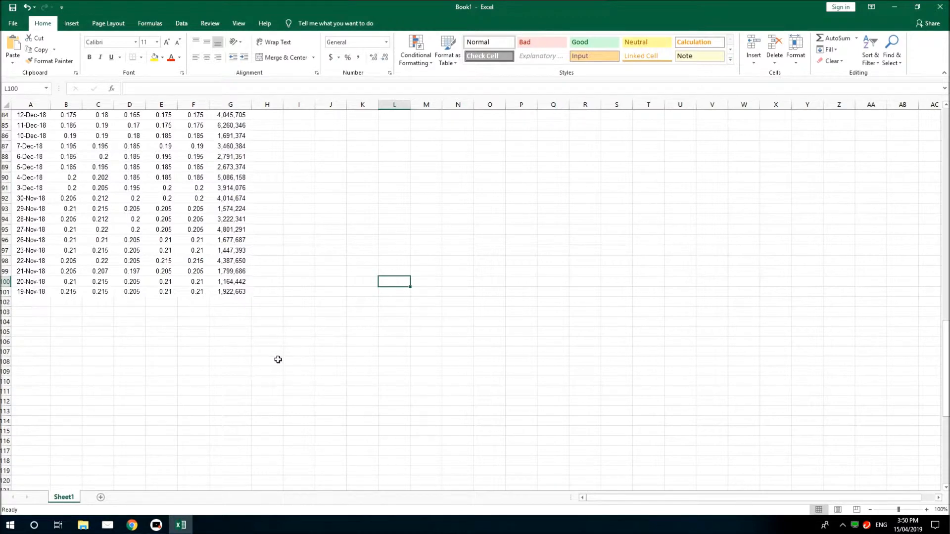
Step: Compare the pasted columns with the column headings of the historical data table on Yahoo Finance in Chrome, and return to Excel
scroll(278, 359, "up", 18)
scroll(279, 360, "up", 10)
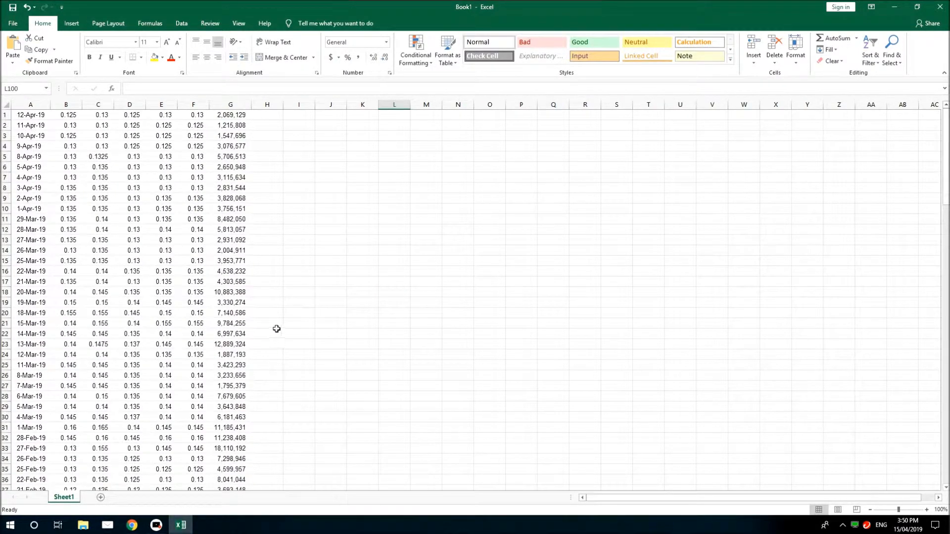
left_click(133, 525)
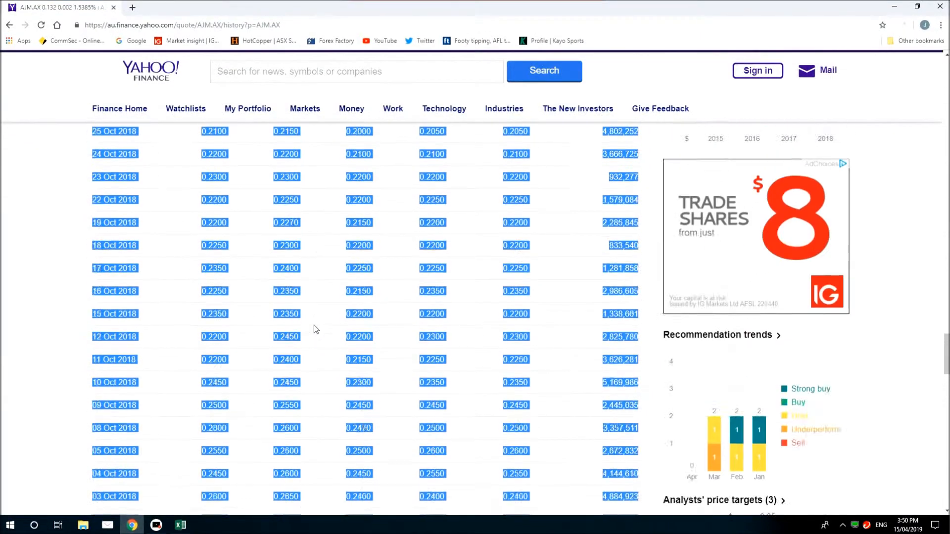
scroll(394, 320, "up", 20)
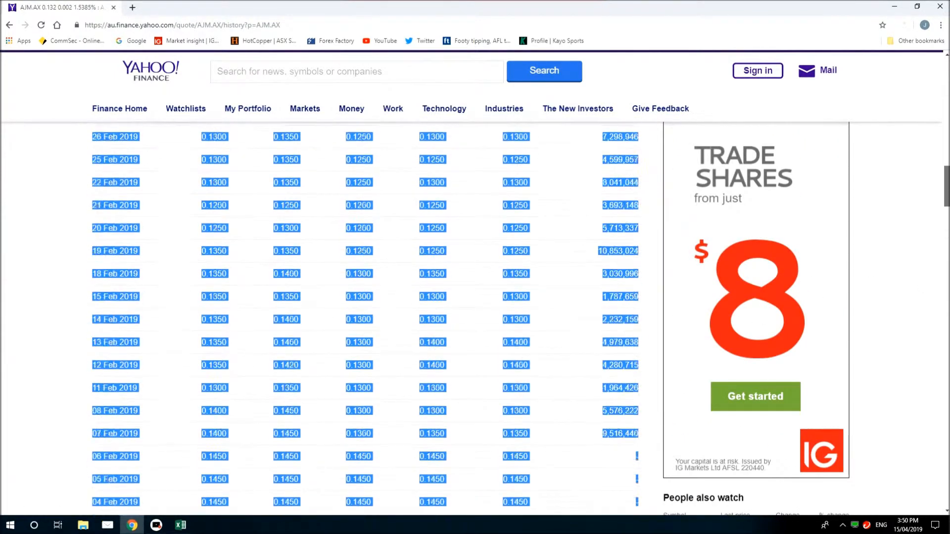
scroll(394, 321, "down", 4)
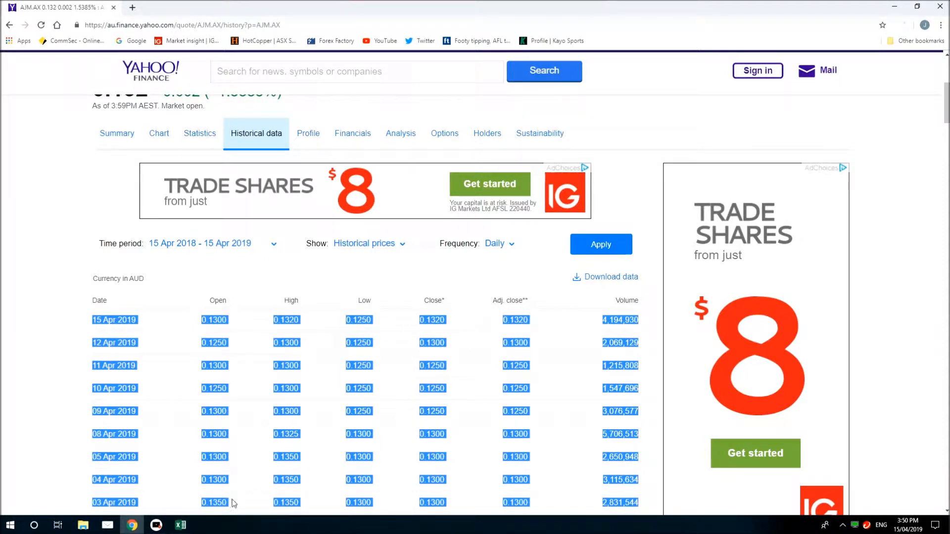
left_click(181, 526)
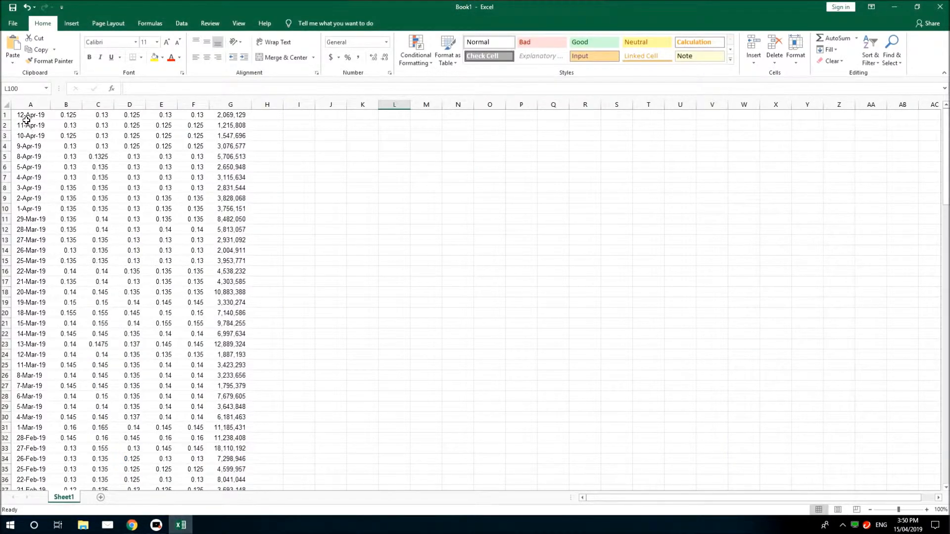
left_click(63, 125)
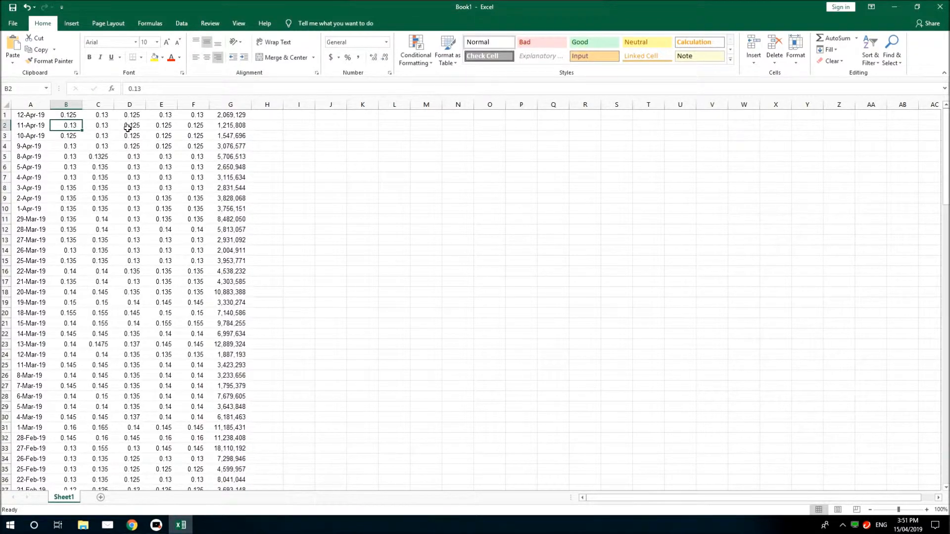
Step: Delete column F, which holds the adjusted closing prices, so the volumes directly follow the closing prices
left_click(195, 105)
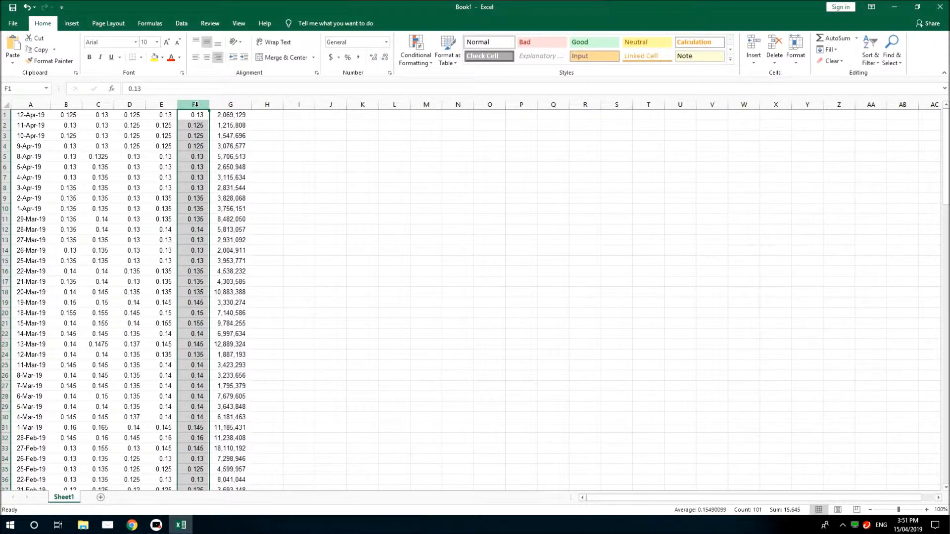
right_click(196, 104)
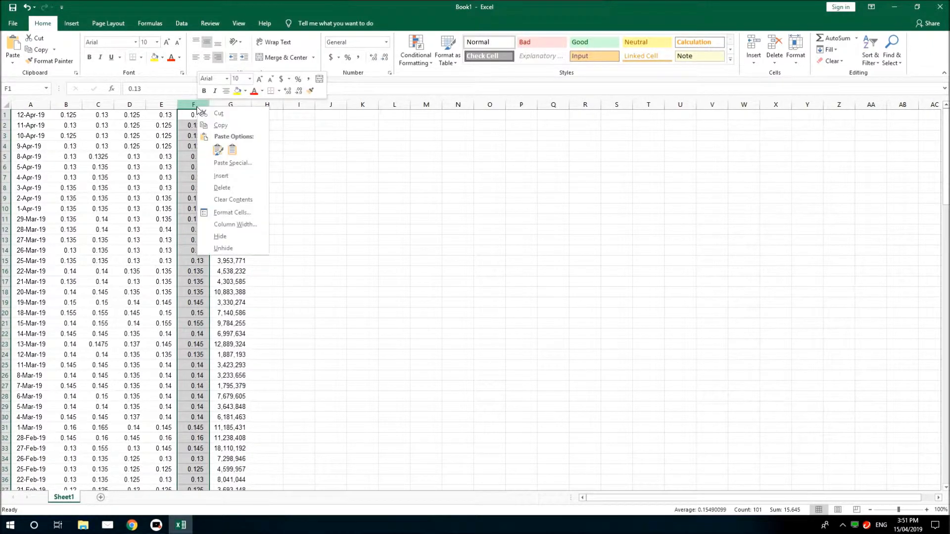
left_click(220, 188)
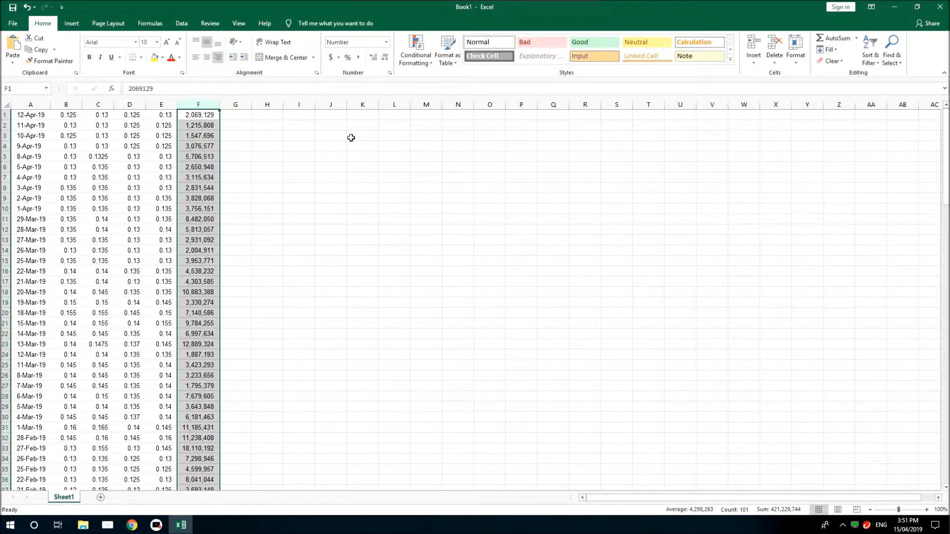
left_click(278, 137)
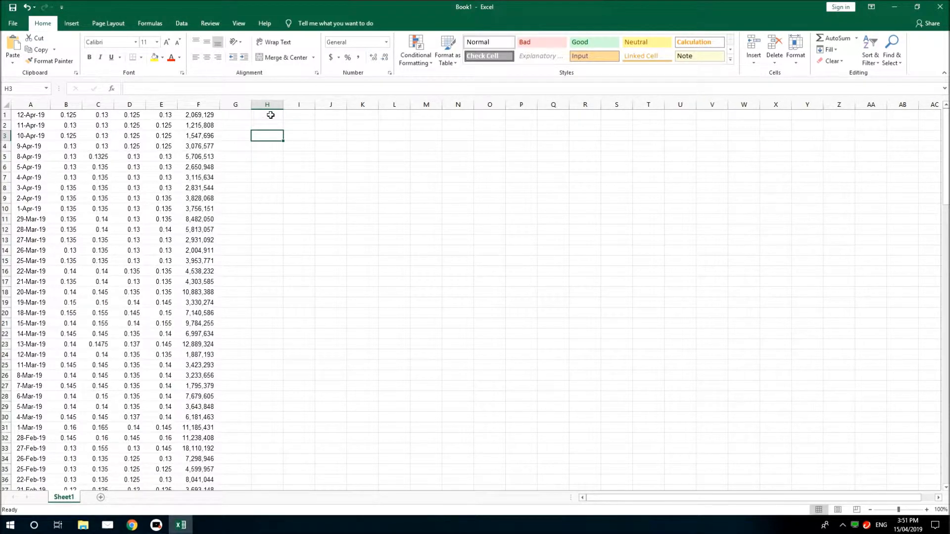
Step: Enter the numbers 1, 2 and 3 in cells H1 to H3, beside the first three data rows
left_click(271, 115)
type("1")
key("Return")
type("2")
key("Return")
type("3")
key("Return")
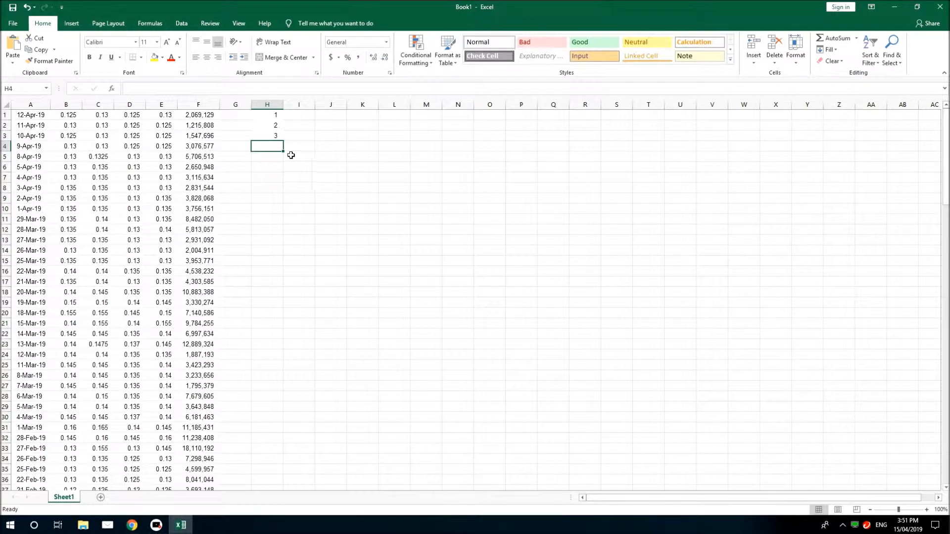
Step: Extend the number series from H1:H3 down column H to 101 in row 101, matching the last data row
left_click_drag(268, 114, 268, 134)
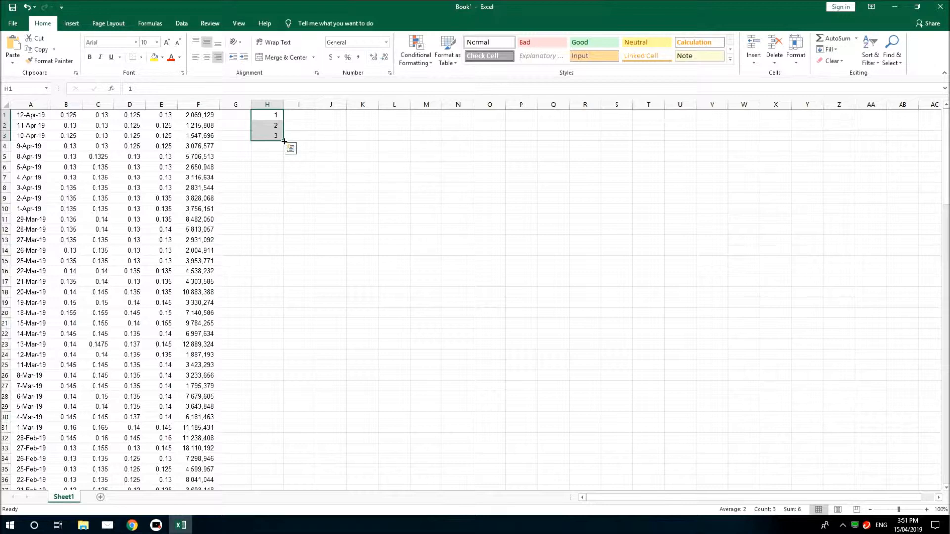
left_click_drag(284, 141, 276, 439)
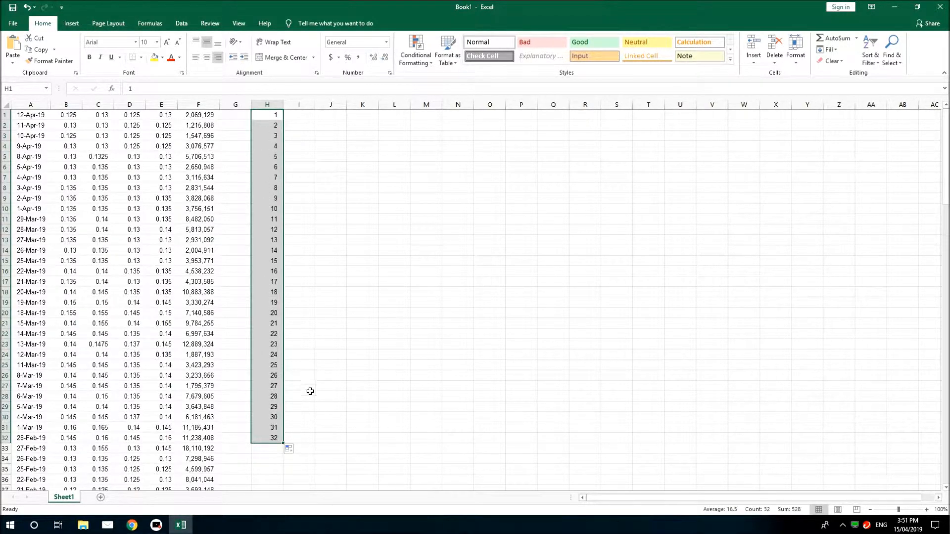
scroll(328, 376, "down", 5)
scroll(319, 353, "down", 4)
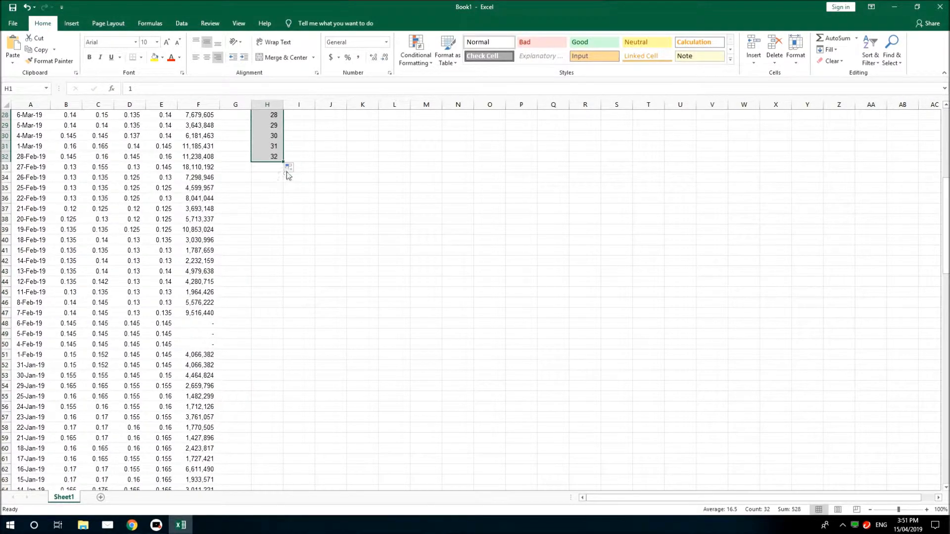
left_click_drag(282, 161, 273, 180)
scroll(292, 260, "up", 20)
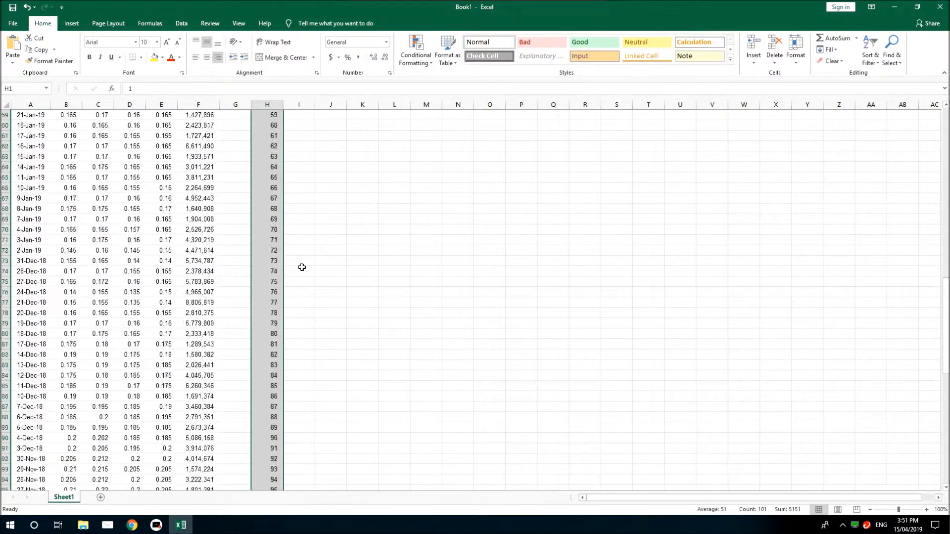
Step: Replace the dashes in volume cells F48 to F50, for 6-Feb-19 to 4-Feb-19, with 0
scroll(302, 267, "down", 11)
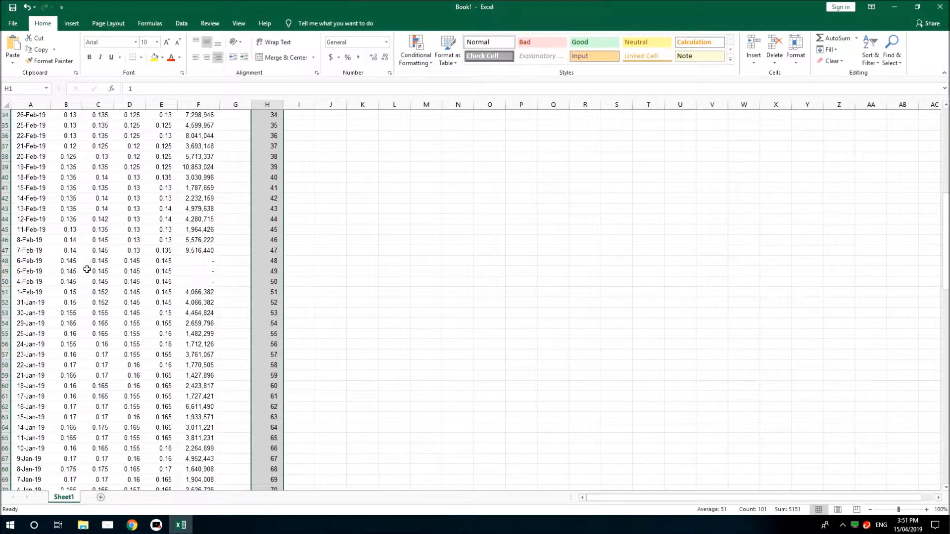
left_click(197, 262)
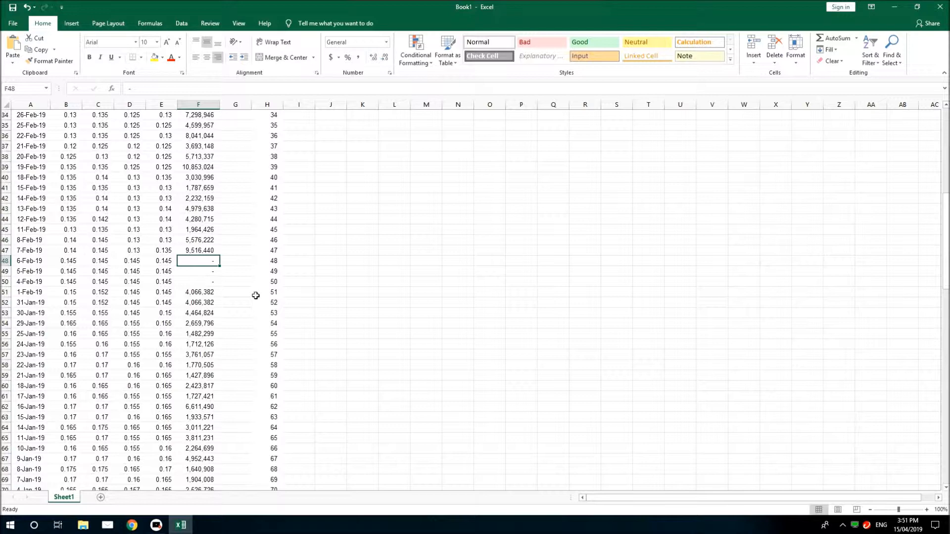
type("0")
key("Return")
type("0")
key("Return")
type("0")
key("Return")
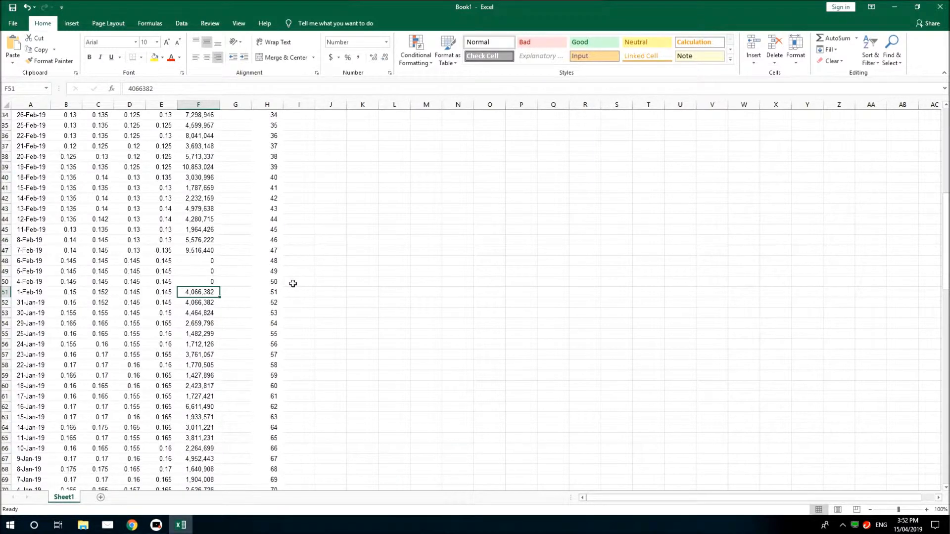
Step: Sort the range A1:H101 by Column H on cell values, from largest to smallest
scroll(293, 284, "up", 11)
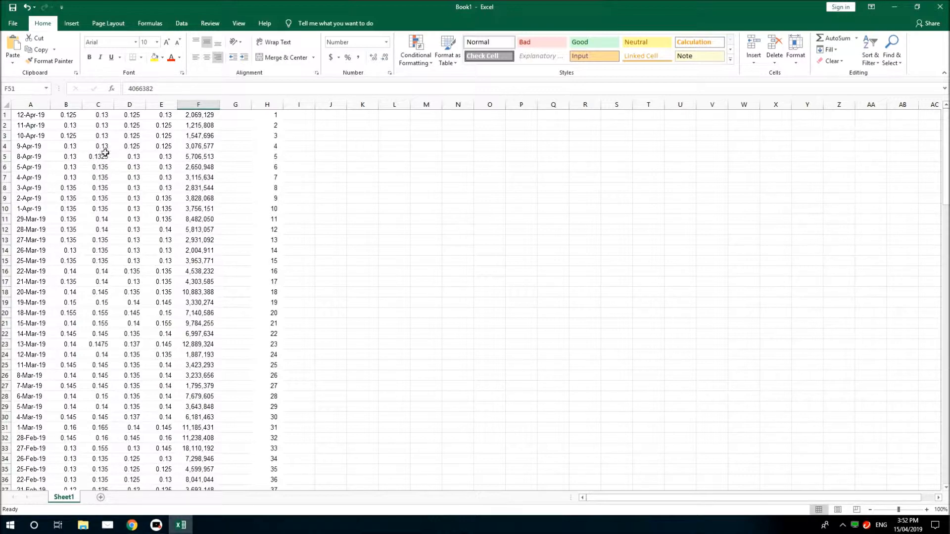
left_click_drag(182, 127, 259, 468)
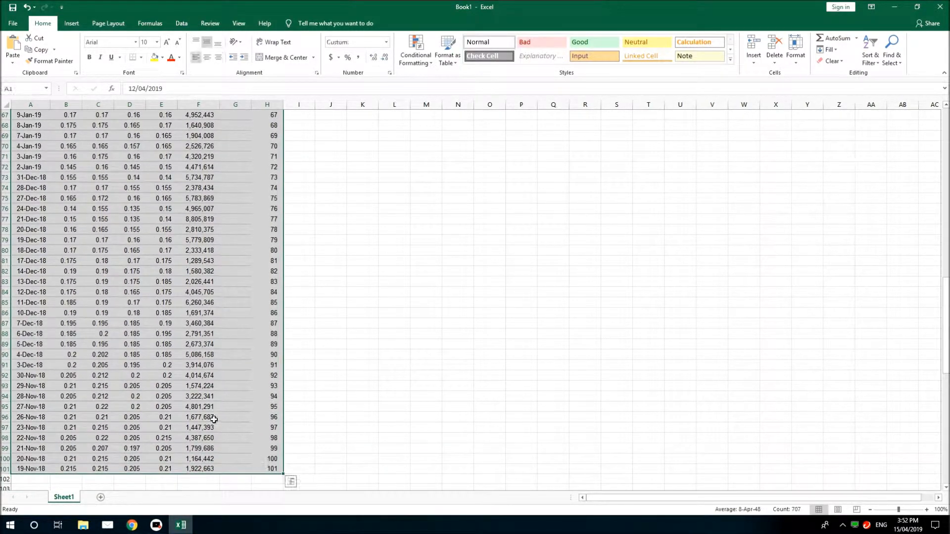
scroll(295, 345, "up", 14)
scroll(295, 344, "up", 8)
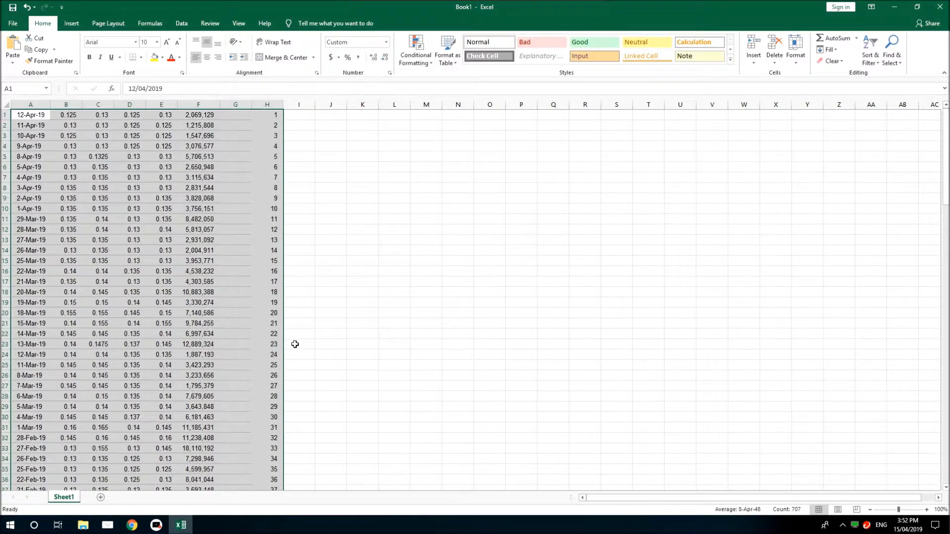
left_click(871, 60)
left_click(889, 98)
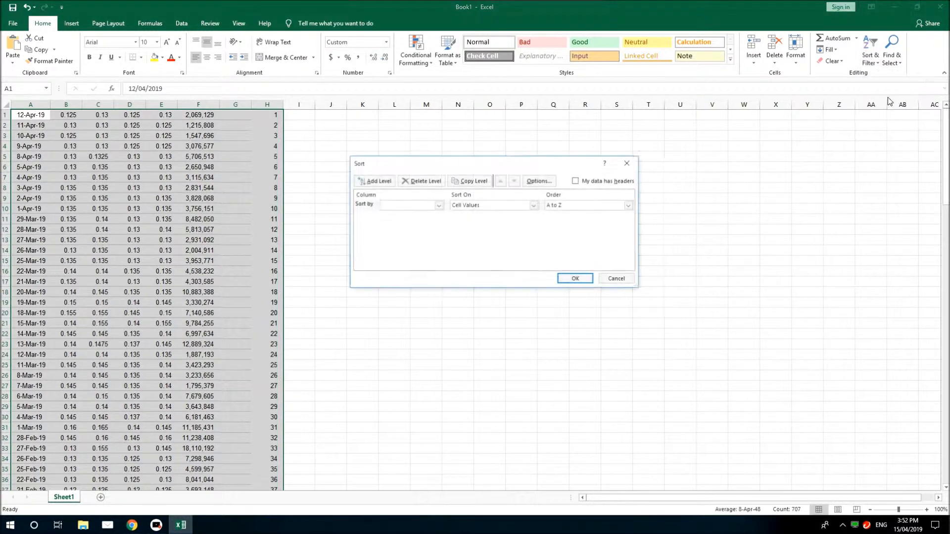
left_click(439, 206)
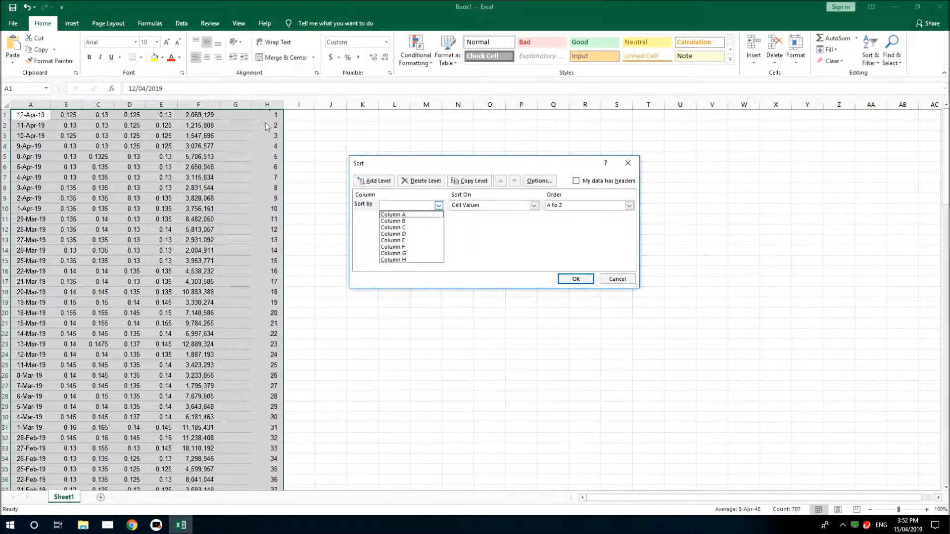
left_click(399, 260)
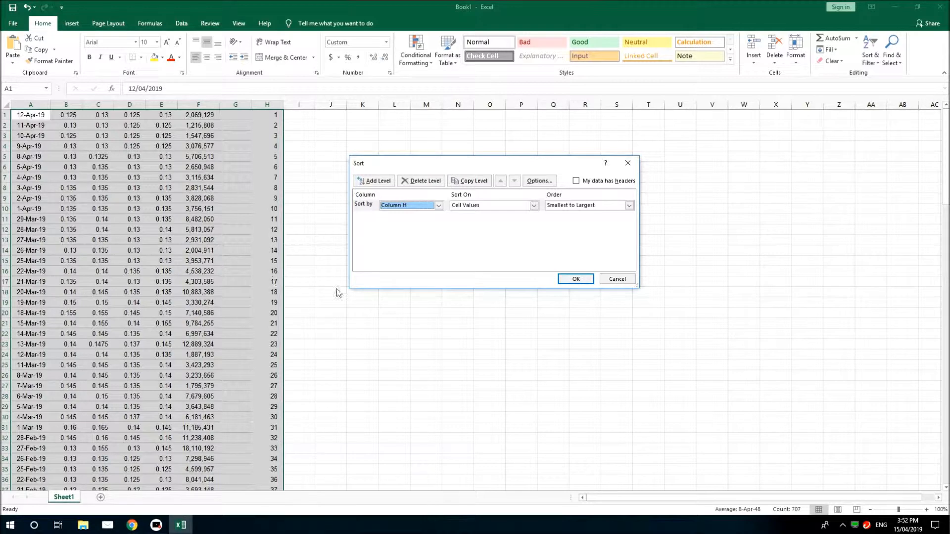
left_click(629, 206)
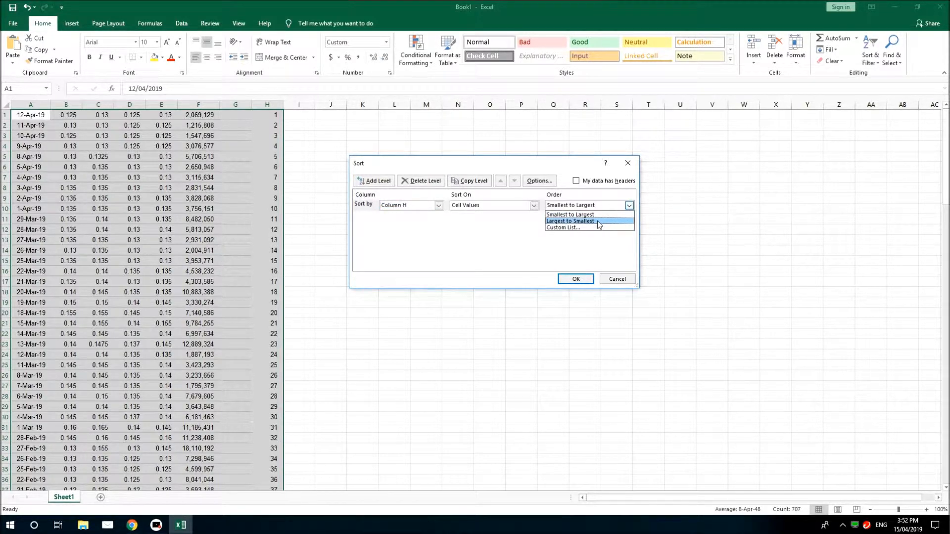
left_click(597, 221)
left_click(582, 279)
left_click(328, 171)
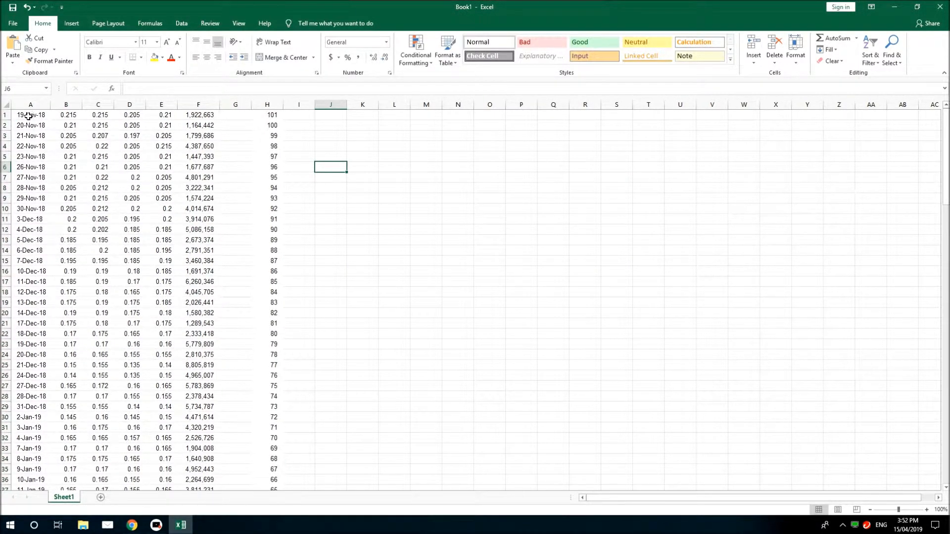
Step: Select the sorted price data in A1:F101, and open the recent workbook Wave Chart V1.7 in a maximized window at its data table
left_click_drag(28, 116, 199, 460)
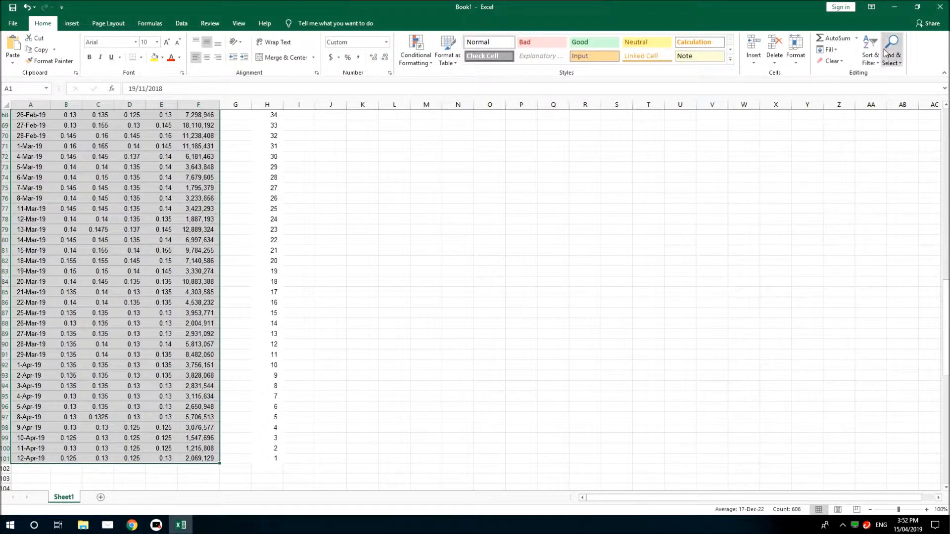
left_click(894, 7)
left_click(896, 10)
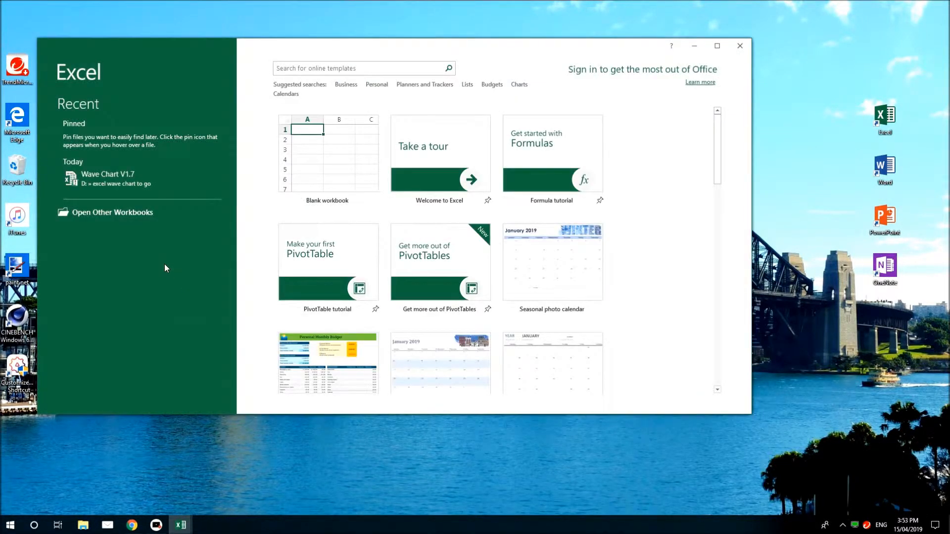
left_click(103, 173)
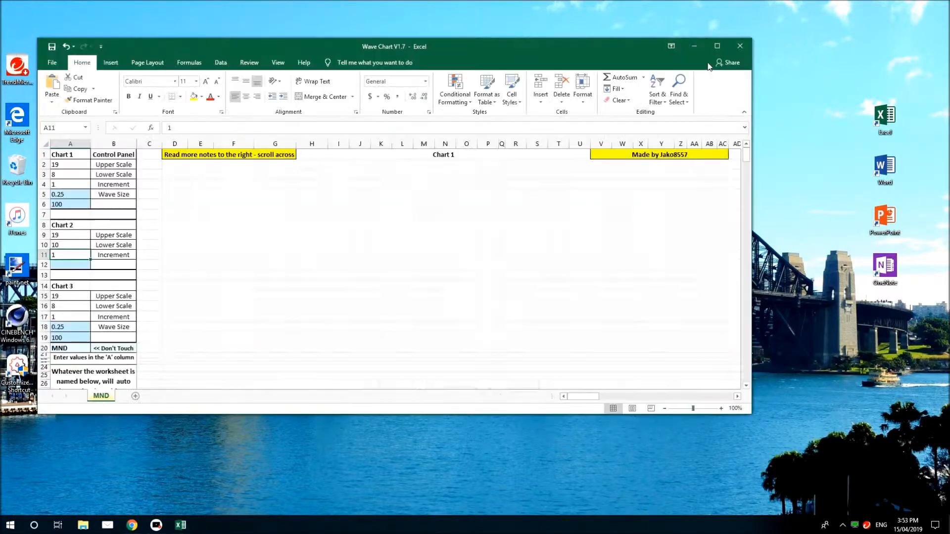
left_click(716, 46)
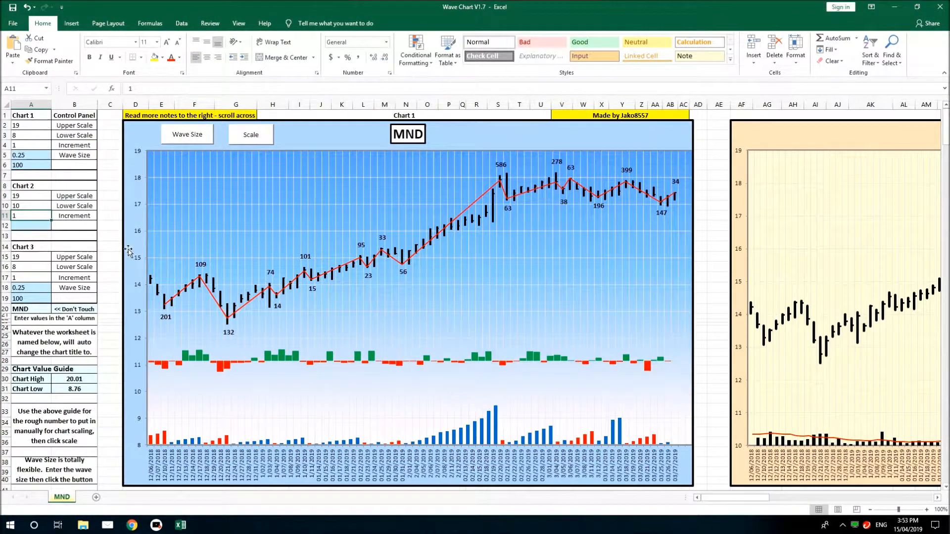
scroll(106, 260, "down", 9)
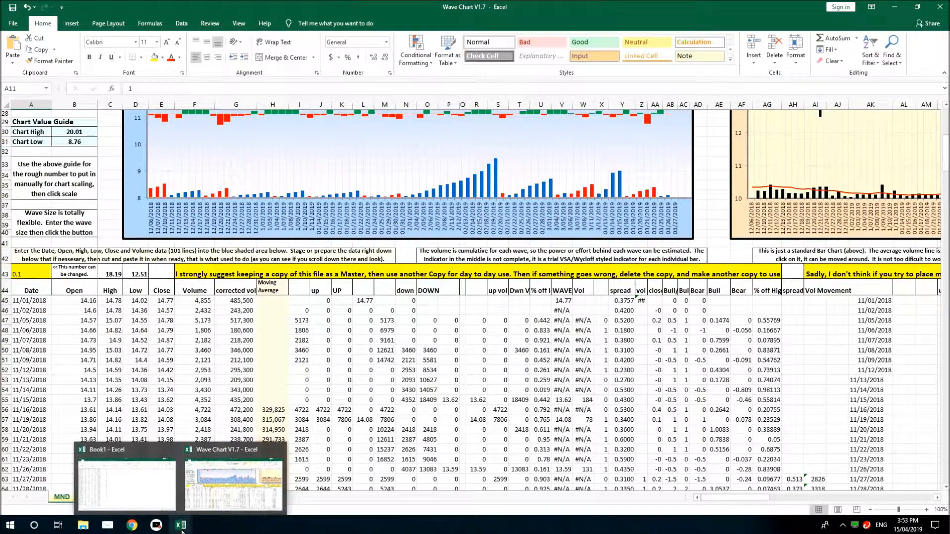
Step: Copy the selected range A1:F101 from Book1 and paste it into the Wave Chart V1.7 data table starting at cell A45
key("alt+Tab")
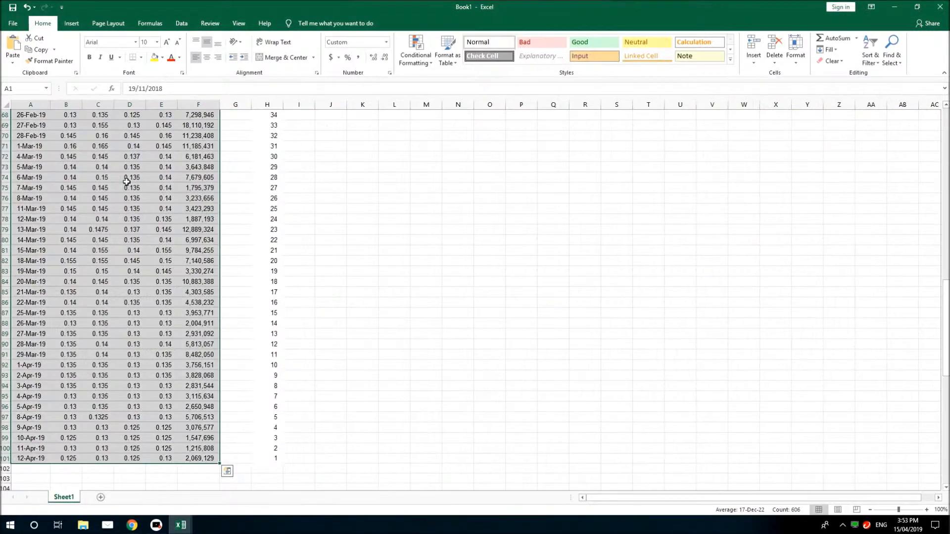
right_click(103, 214)
left_click(135, 252)
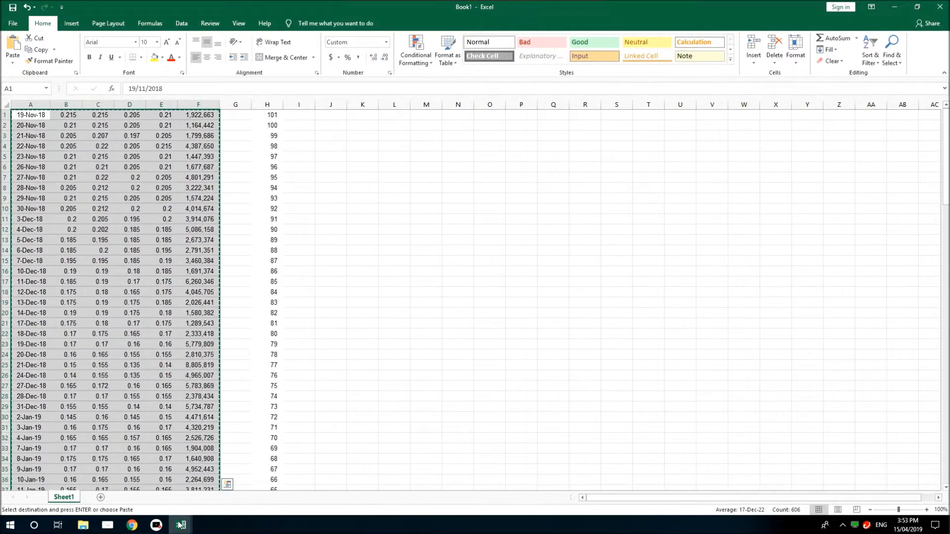
mouse_move(180, 525)
left_click(230, 478)
right_click(40, 302)
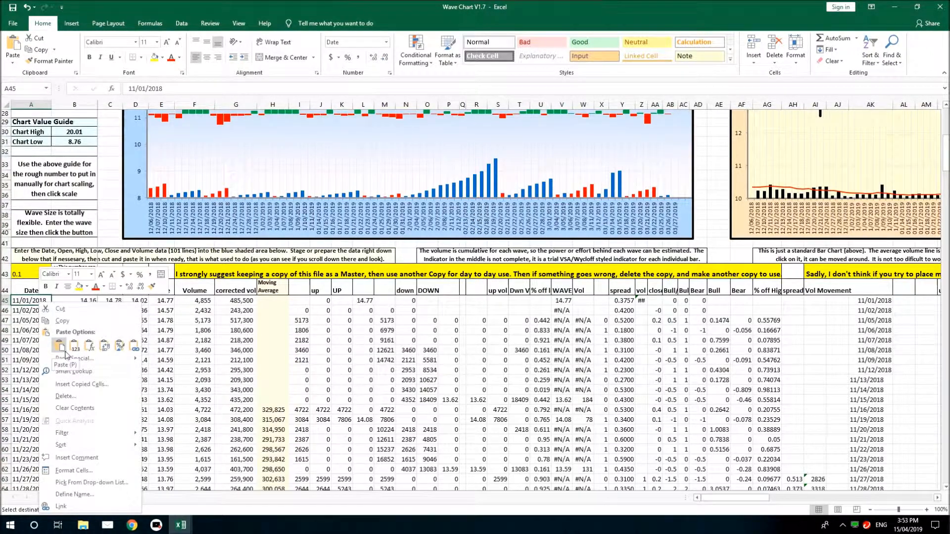
left_click(65, 352)
Step: Rename the MND worksheet as AJM
scroll(264, 338, "up", 9)
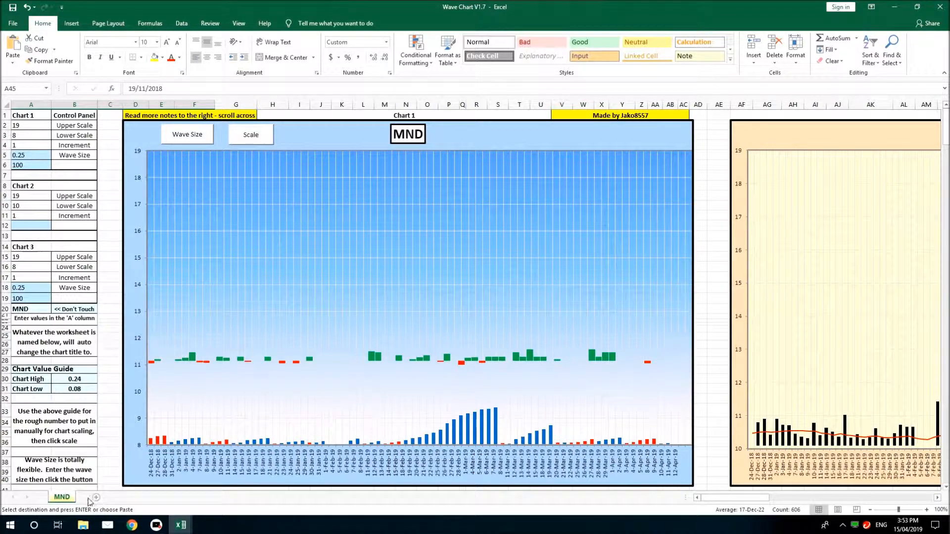
double_click(62, 497)
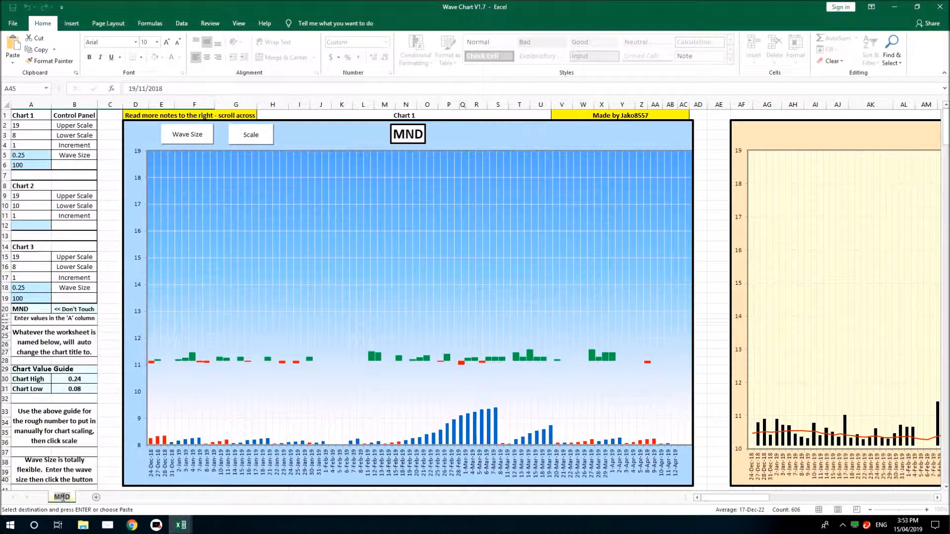
type("AJM")
key("Return")
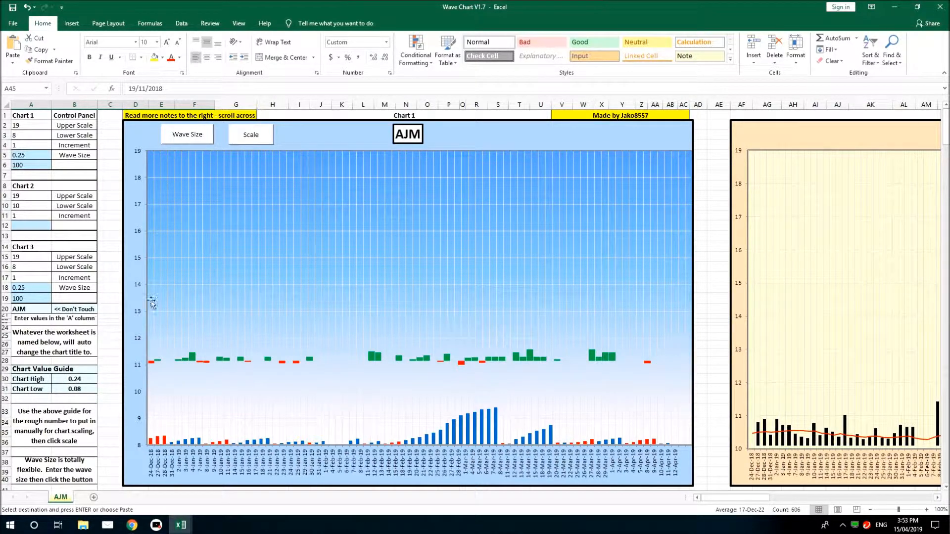
Step: Set Chart 1's Upper Scale to 0.24 and Lower Scale to 0.08 in the Control Panel
left_click(34, 126)
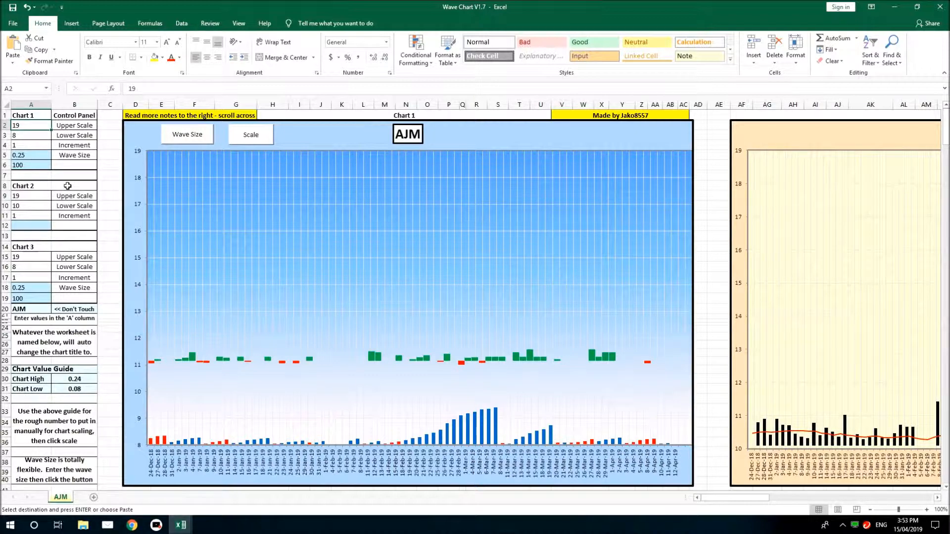
type(".24")
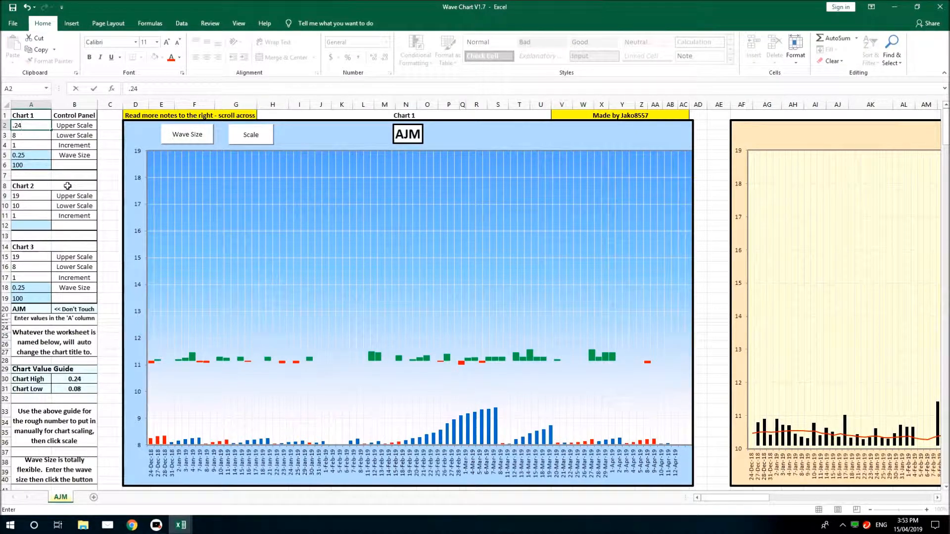
key("Return")
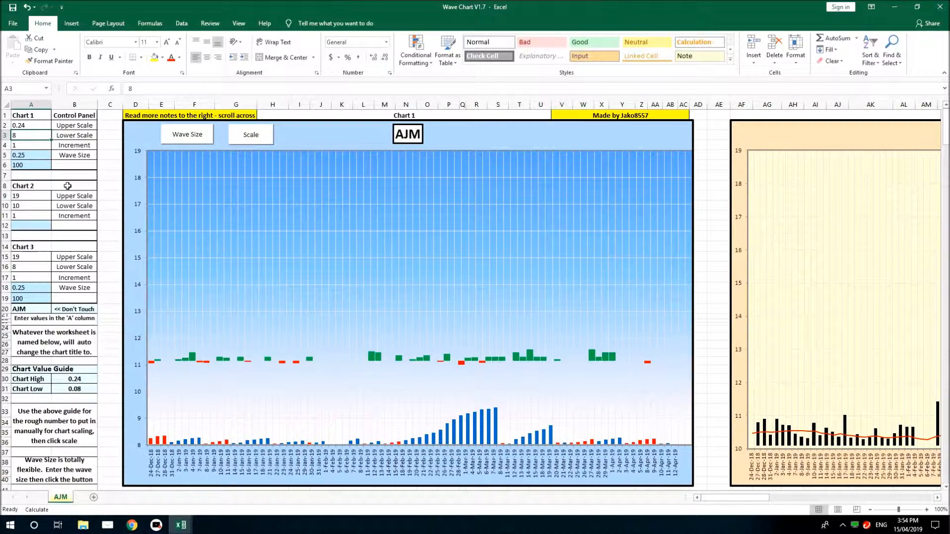
type(".08")
key("Return")
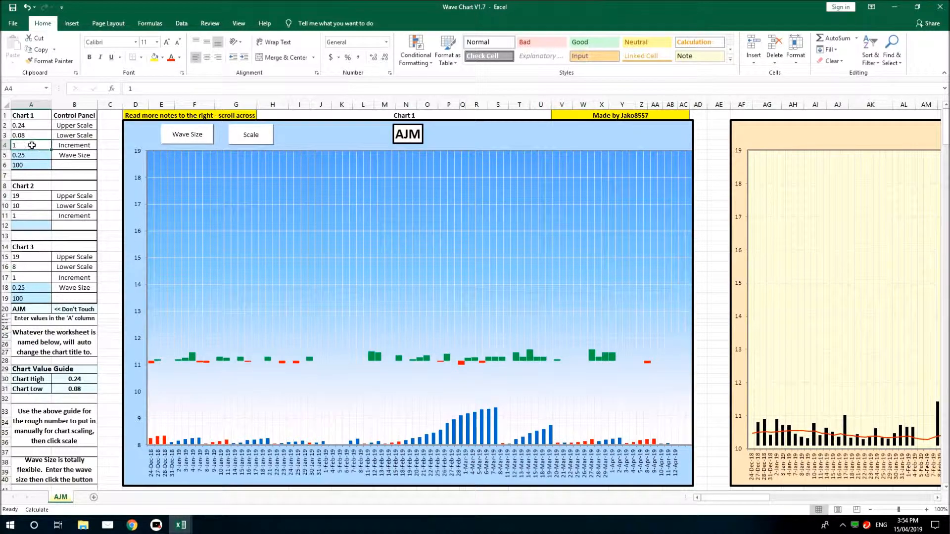
Step: Set Chart 1's Increment to 0.01 in the Control Panel and apply the entered scale values to the chart
type("0.01")
key("Return")
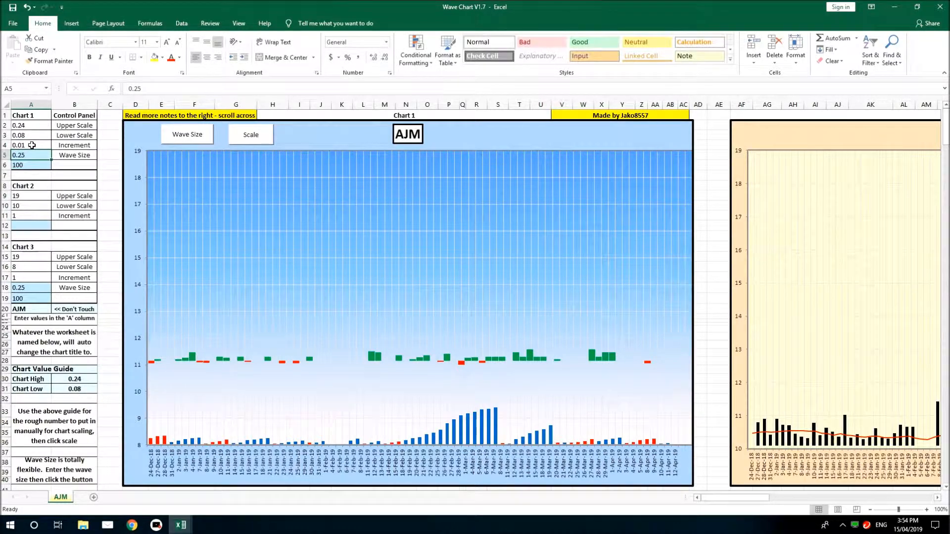
left_click(251, 135)
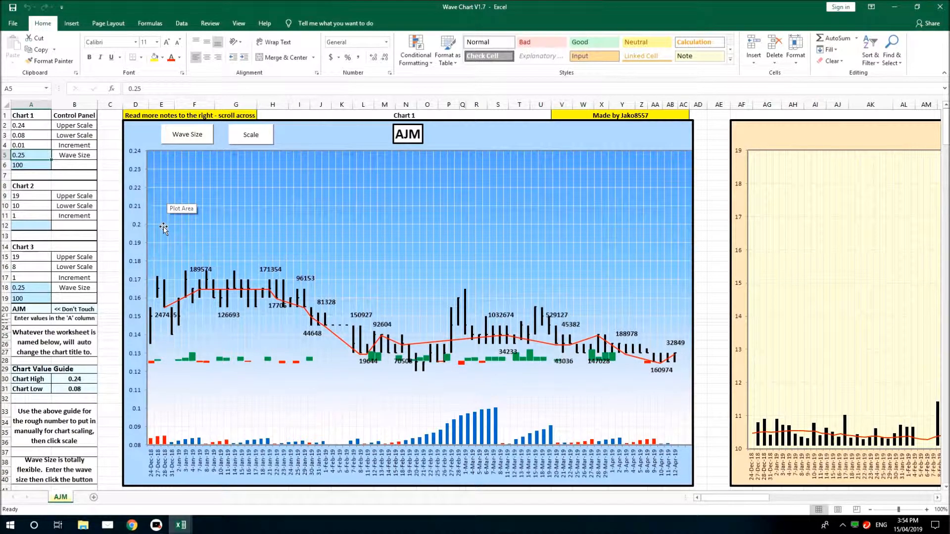
Step: Set Chart 1's Upper Scale to 0.2 and apply the scale to the chart
left_click(32, 128)
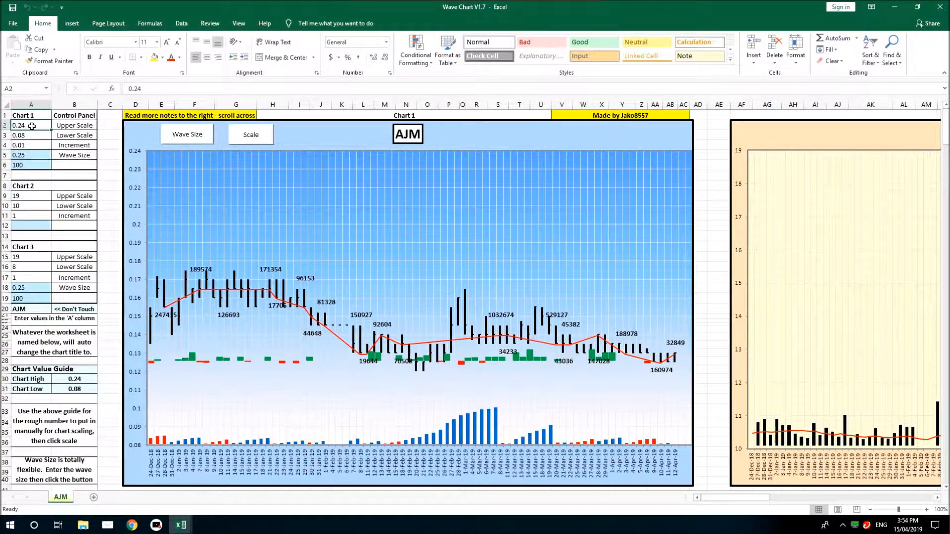
type(".2")
key("Return")
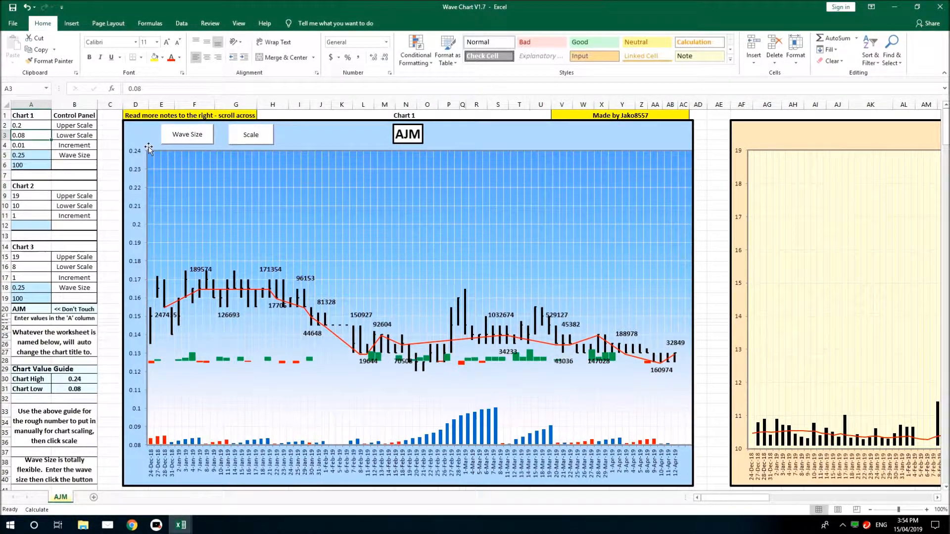
left_click(251, 137)
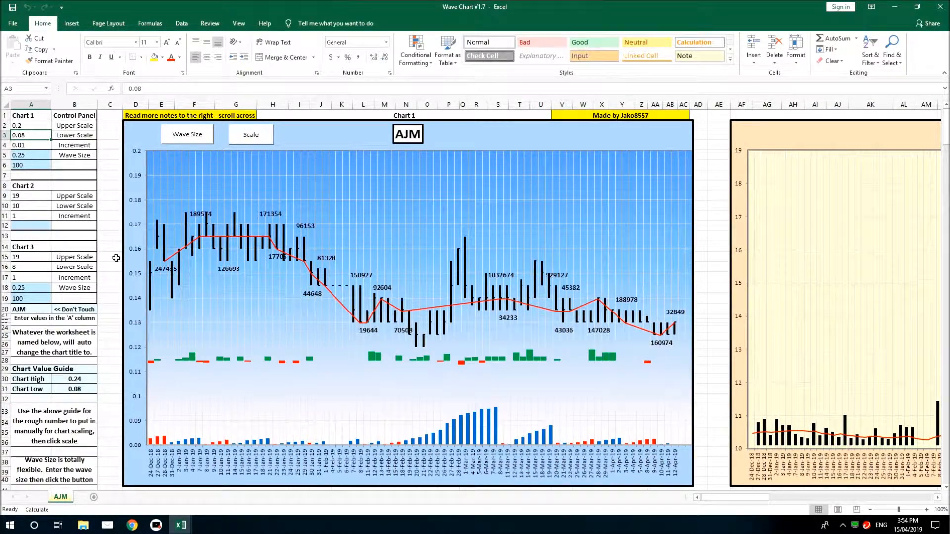
Step: Set Chart 1's Upper Scale to 0.19 and rescale the chart with it
left_click(33, 124)
type(".19")
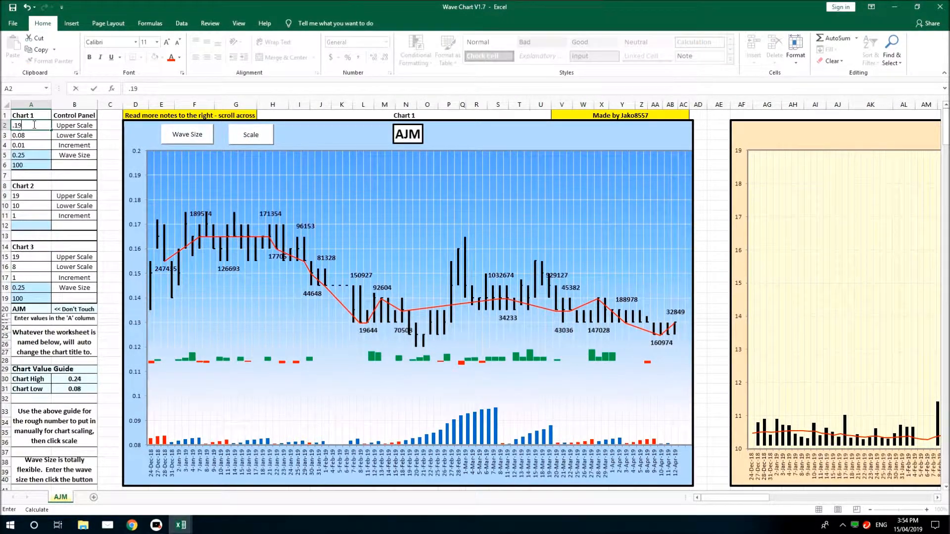
key("Return")
left_click(251, 135)
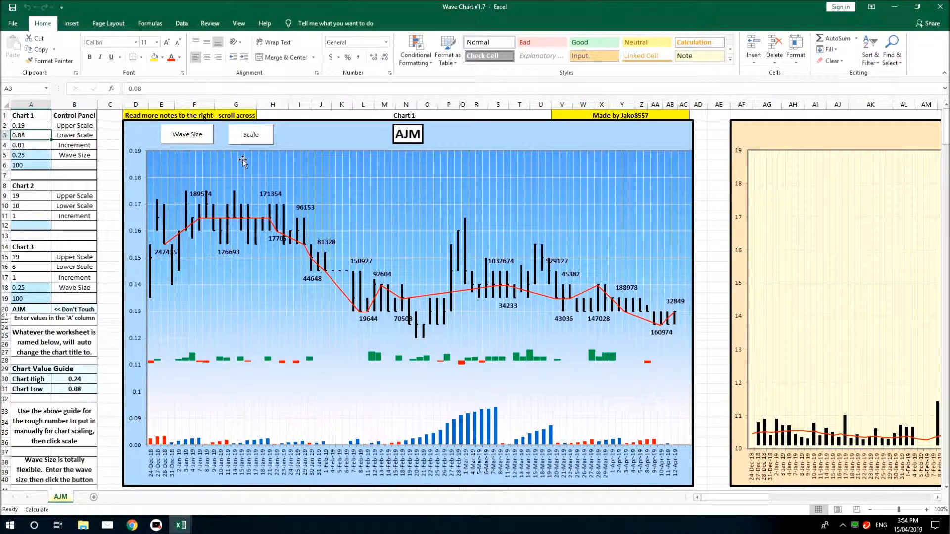
Step: Set Chart 1's Wave Size to 0.01 and recalculate the waves on the chart
left_click(37, 157)
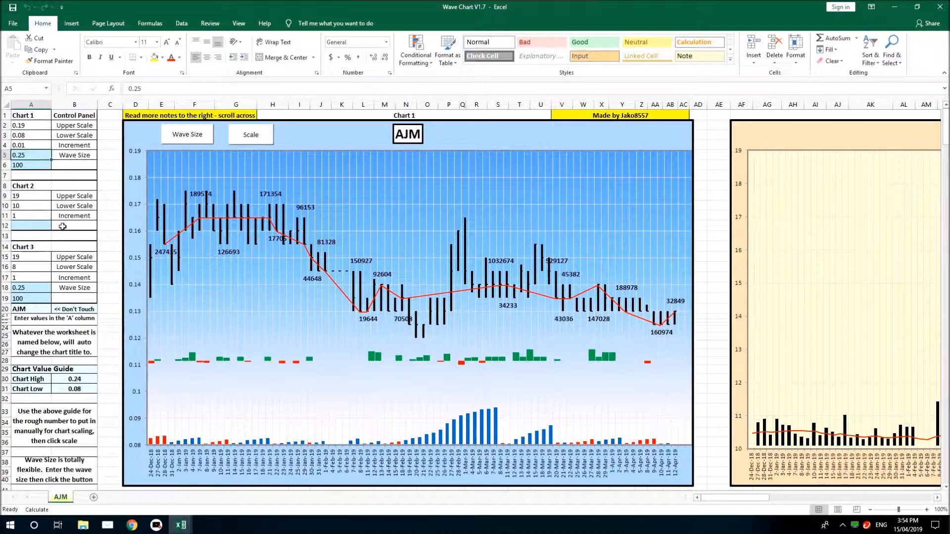
type(".01")
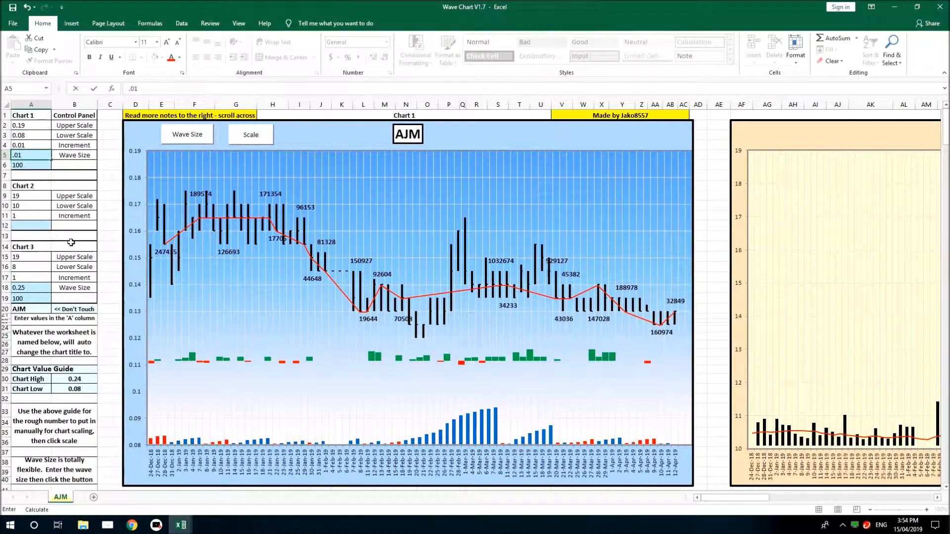
key("Return")
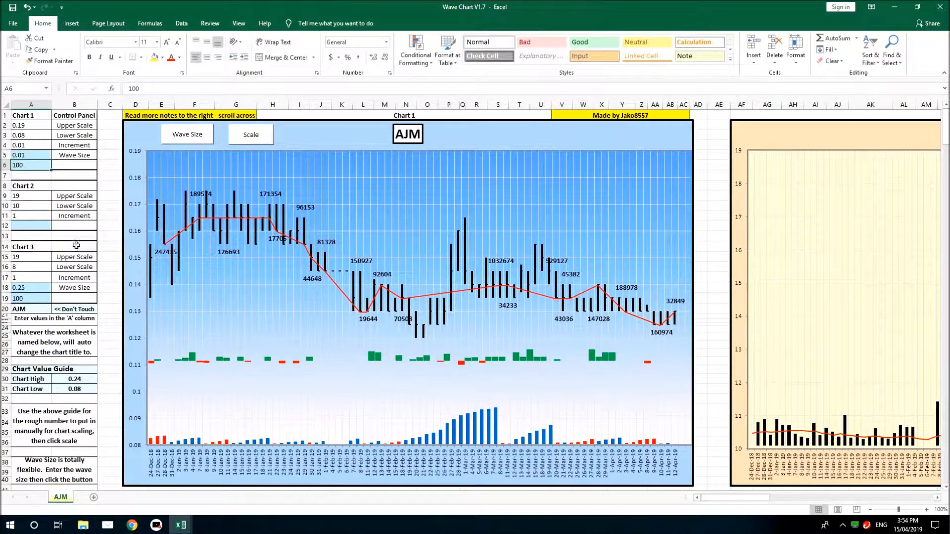
left_click(200, 136)
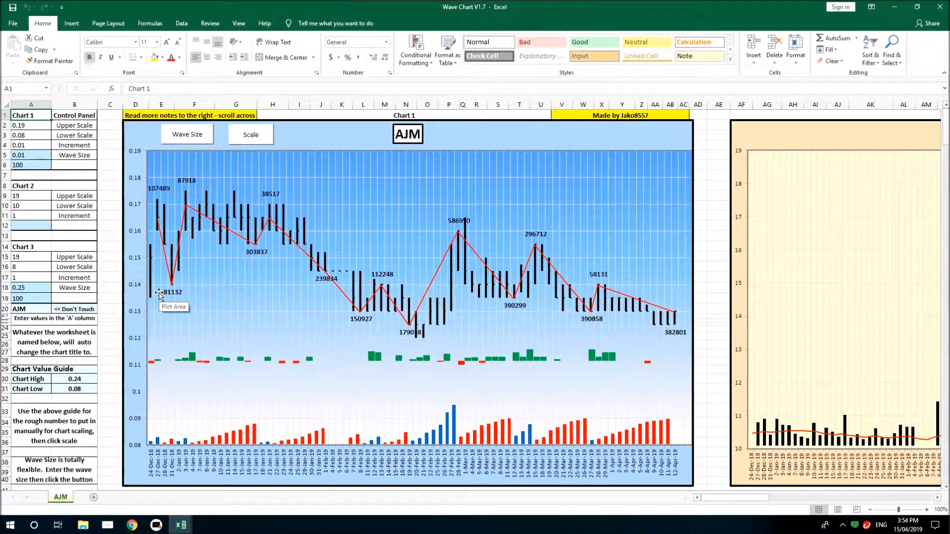
Step: Set Chart 1's Wave Size to 0.005 and redraw the chart's waves with it
left_click(31, 155)
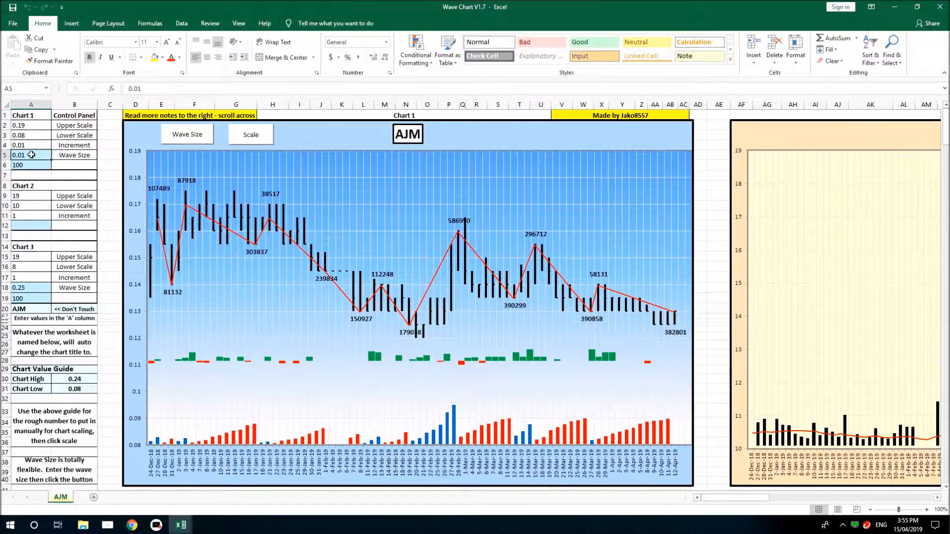
type("0..0")
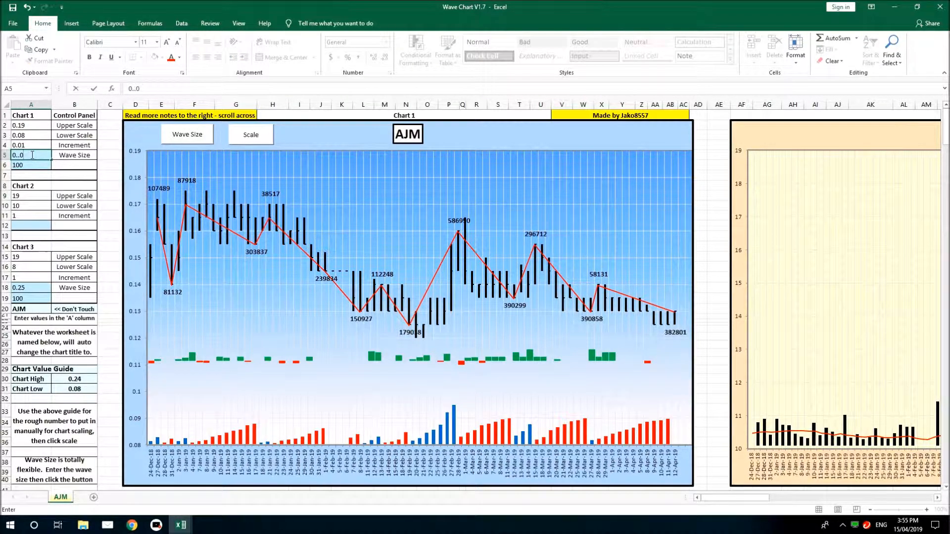
key("BackSpace")
type("005")
key("Return")
left_click(192, 136)
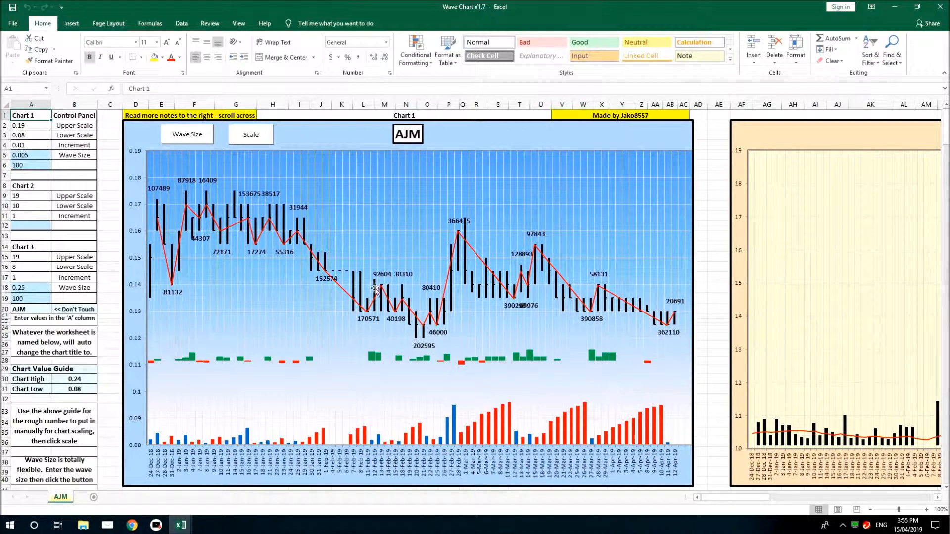
Step: Set the value below Chart 1's Wave Size, in cell A6, to 100000 to shorten the wave volume labels
left_click(33, 168)
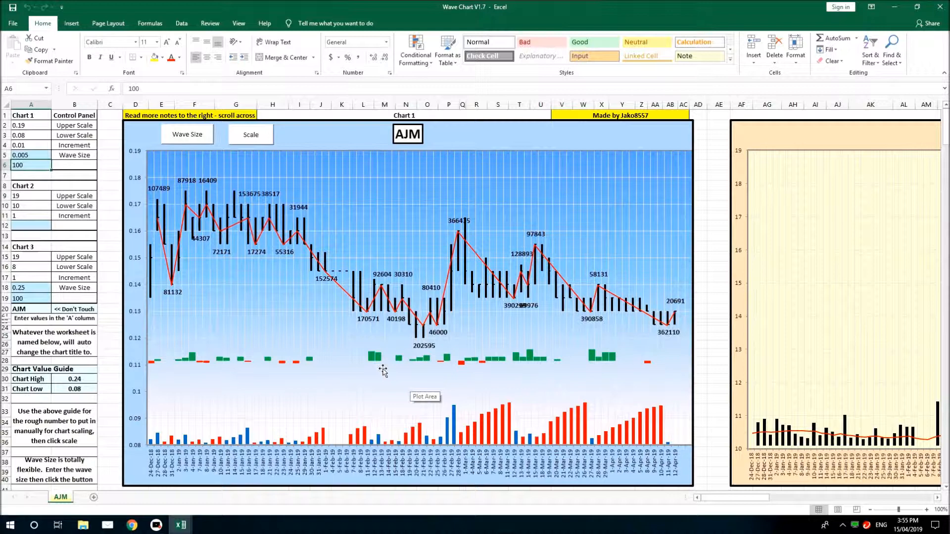
type("100000")
key("Return")
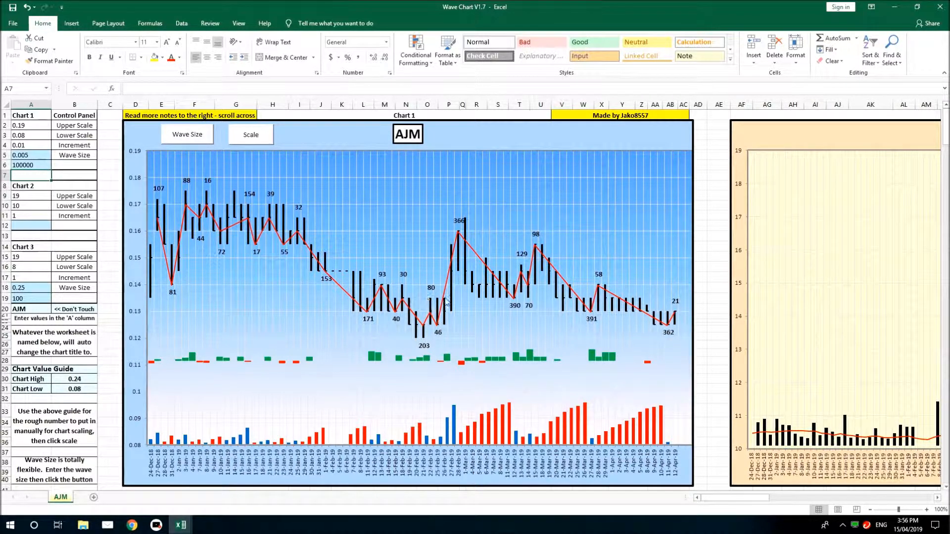
Step: Examine the wave chart, the price data table and the Volume values in staging rows F150:F250, and return to Chart 1
mouse_move(458, 235)
mouse_move(533, 299)
scroll(125, 283, "down", 8)
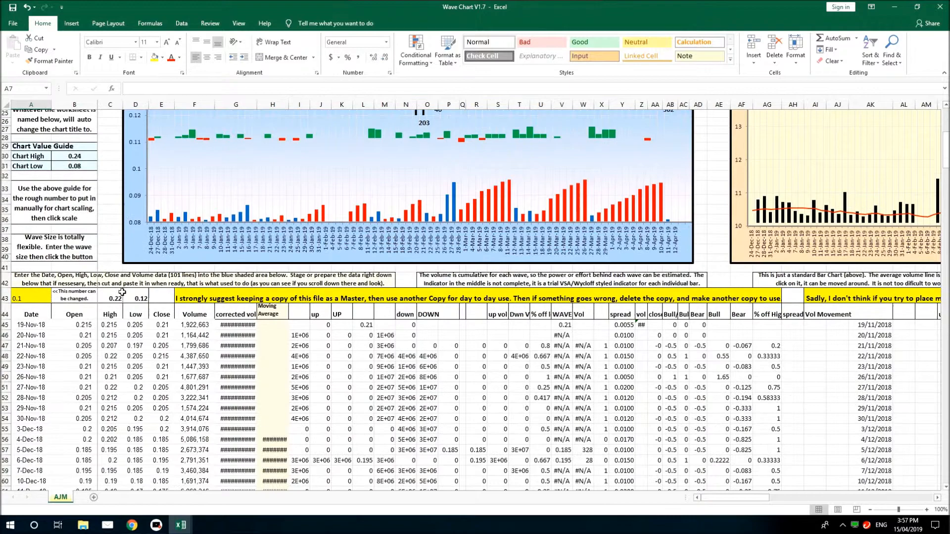
scroll(109, 351, "up", 8)
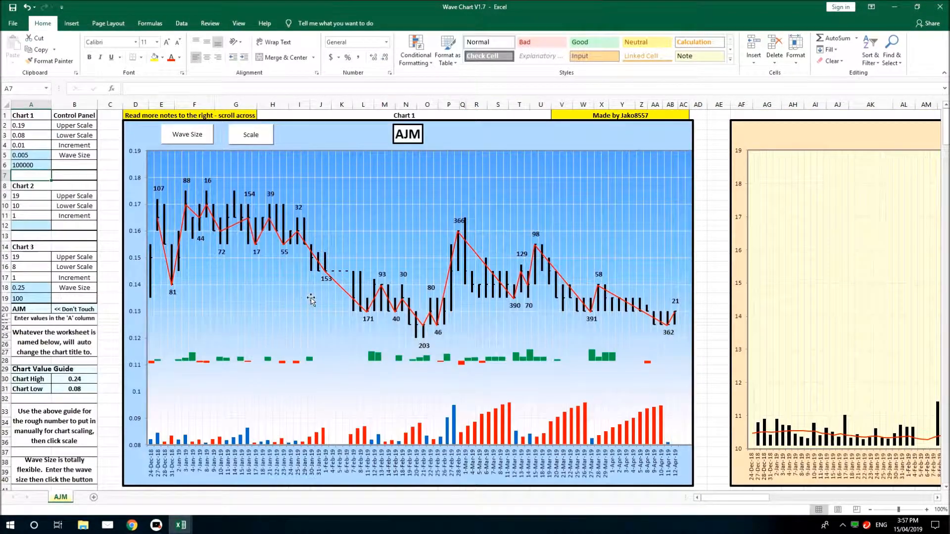
scroll(359, 338, "down", 20)
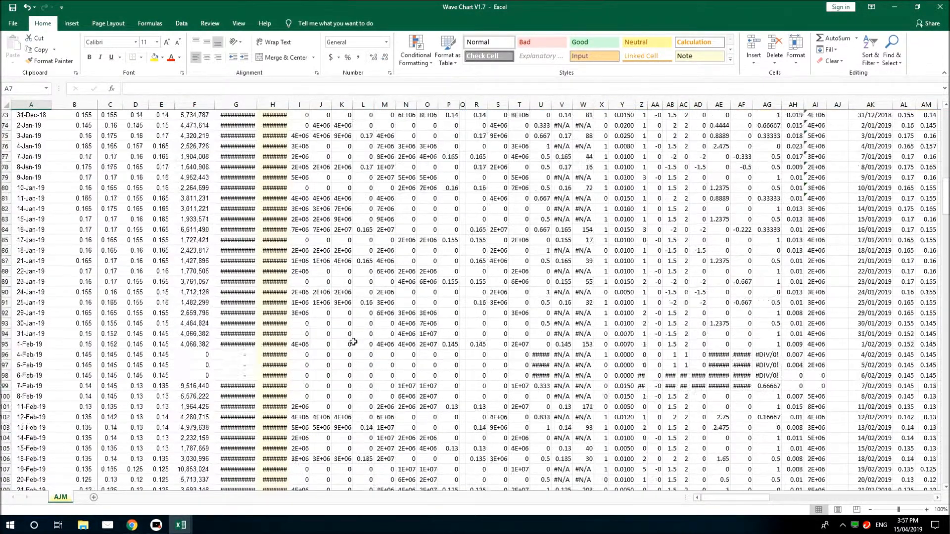
scroll(354, 342, "down", 11)
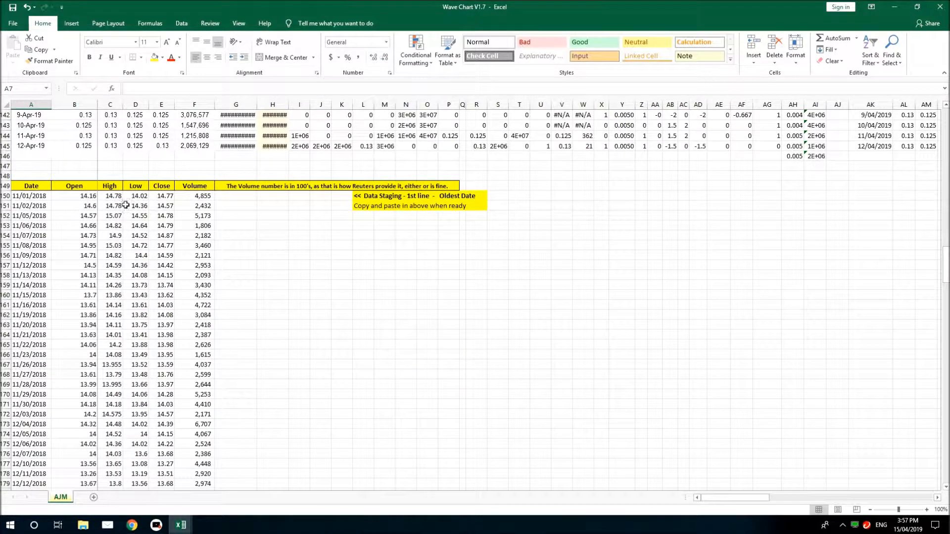
left_click(188, 115)
key("ctrl+shift+Down")
key("ctrl+shift+Down")
key("ctrl+shift+Down")
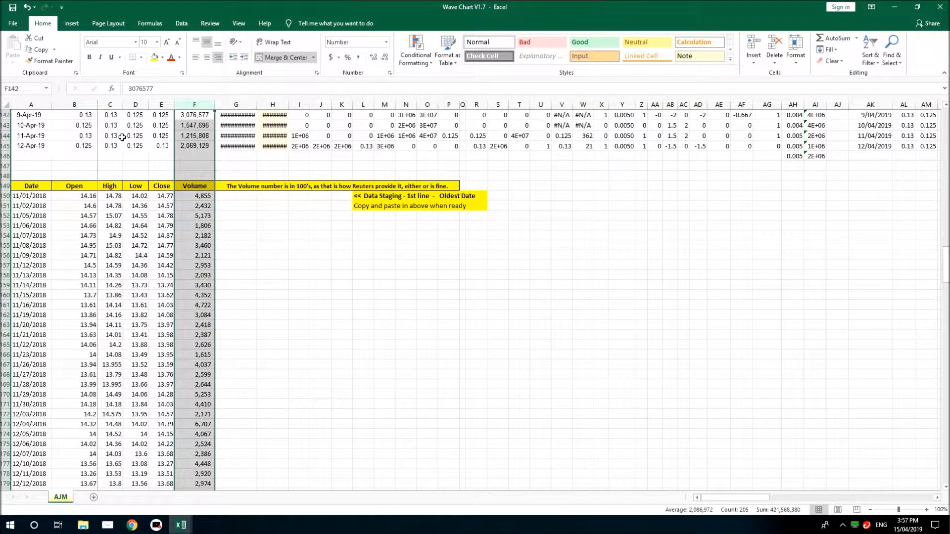
left_click(277, 231)
left_click_drag(192, 196, 204, 472)
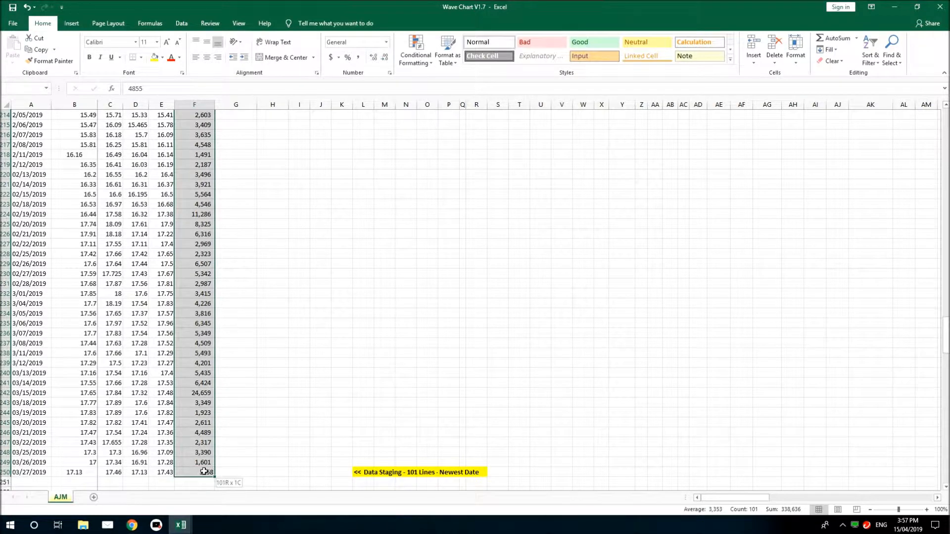
left_click(378, 321)
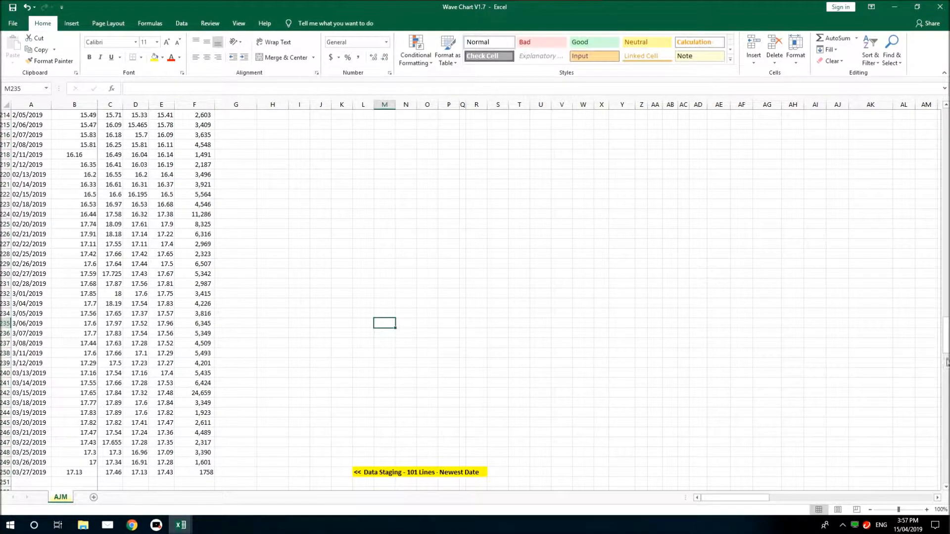
left_click_drag(948, 349, 947, 117)
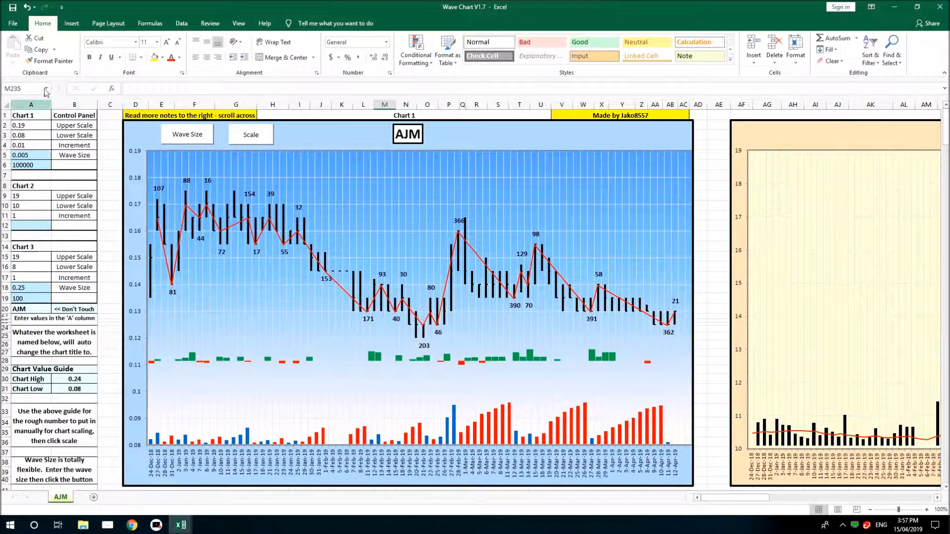
left_click(162, 530)
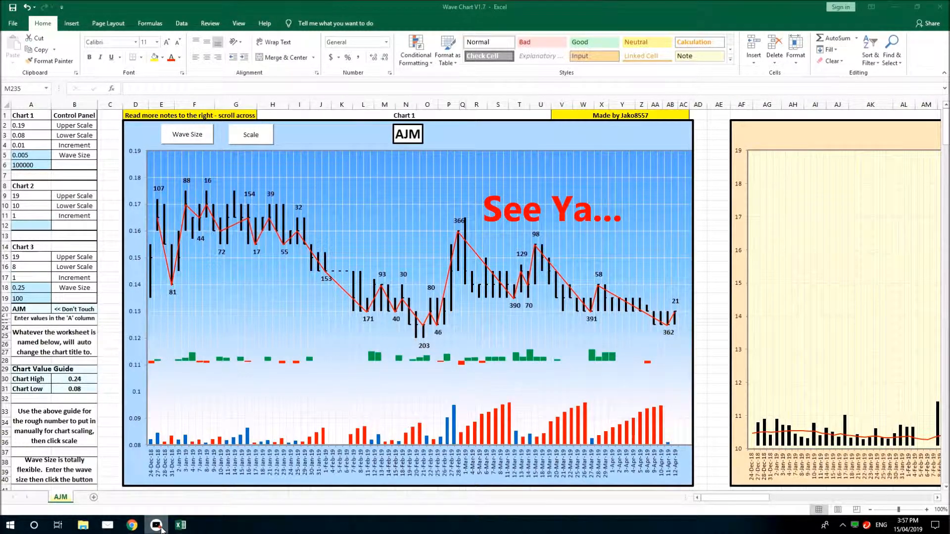